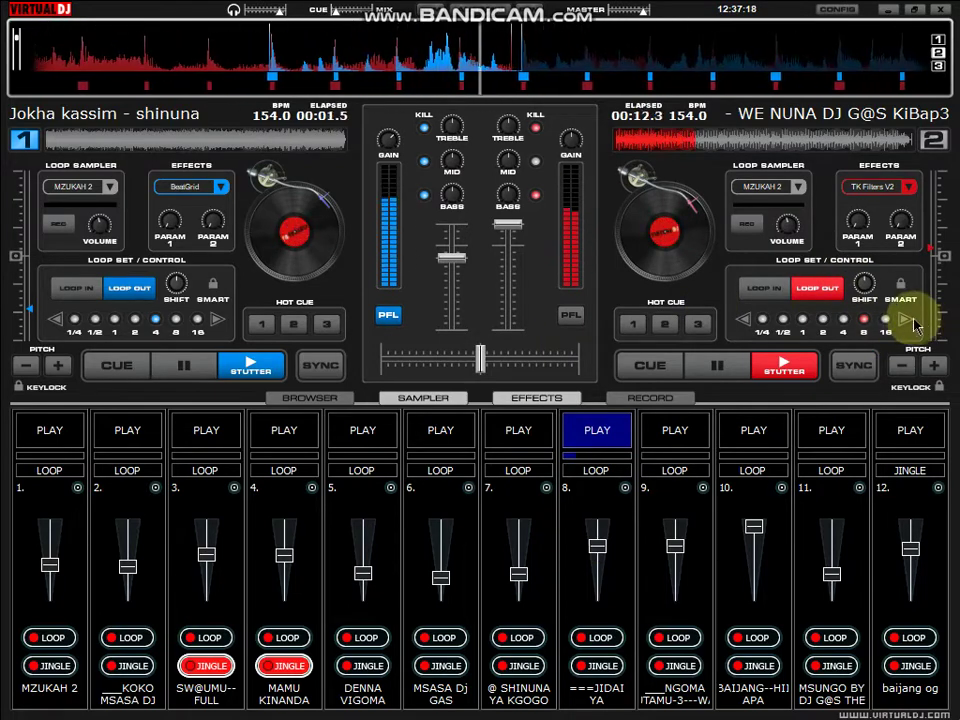
Extend deck 2's loop to 16 beats and start the samples MZUKAH 2, KOKO MSASA DJ and DENNA VIGOMA
left_click(910, 322)
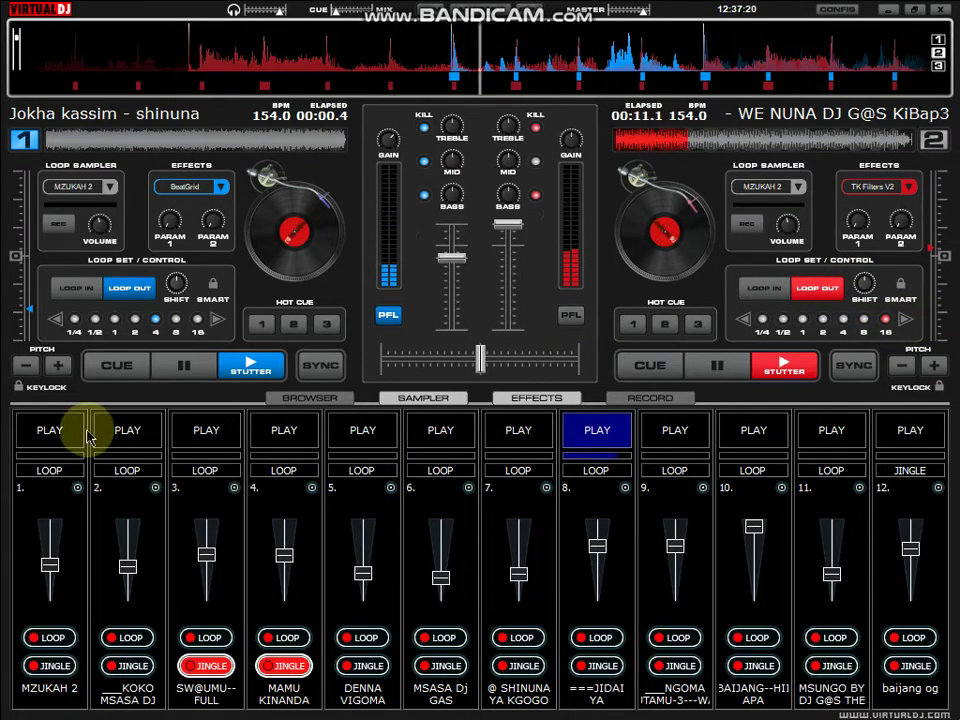
left_click(51, 441)
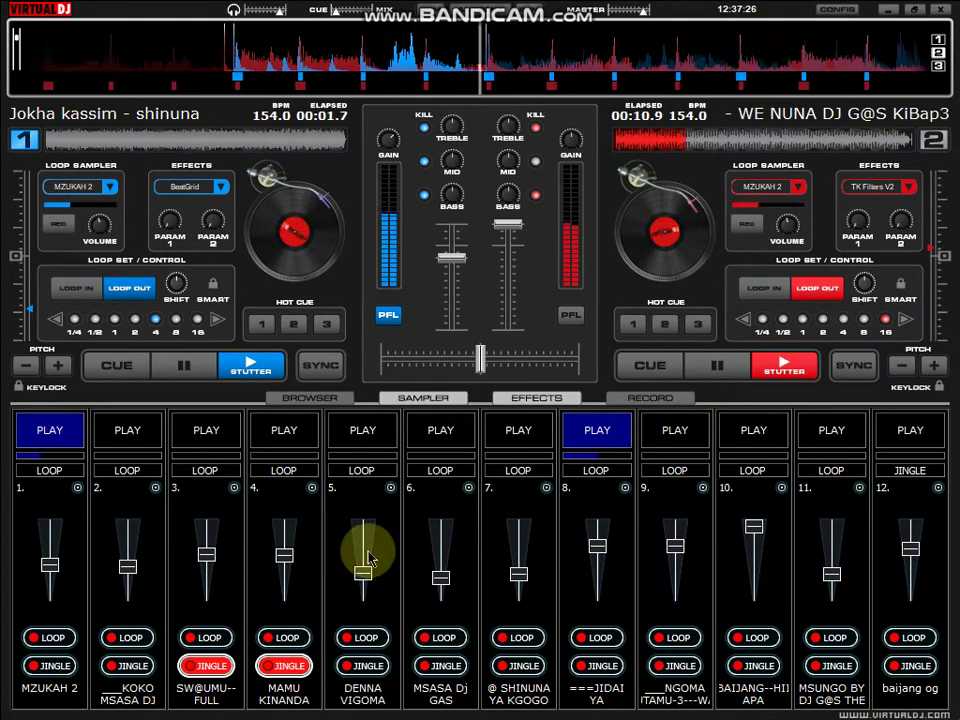
left_click(138, 430)
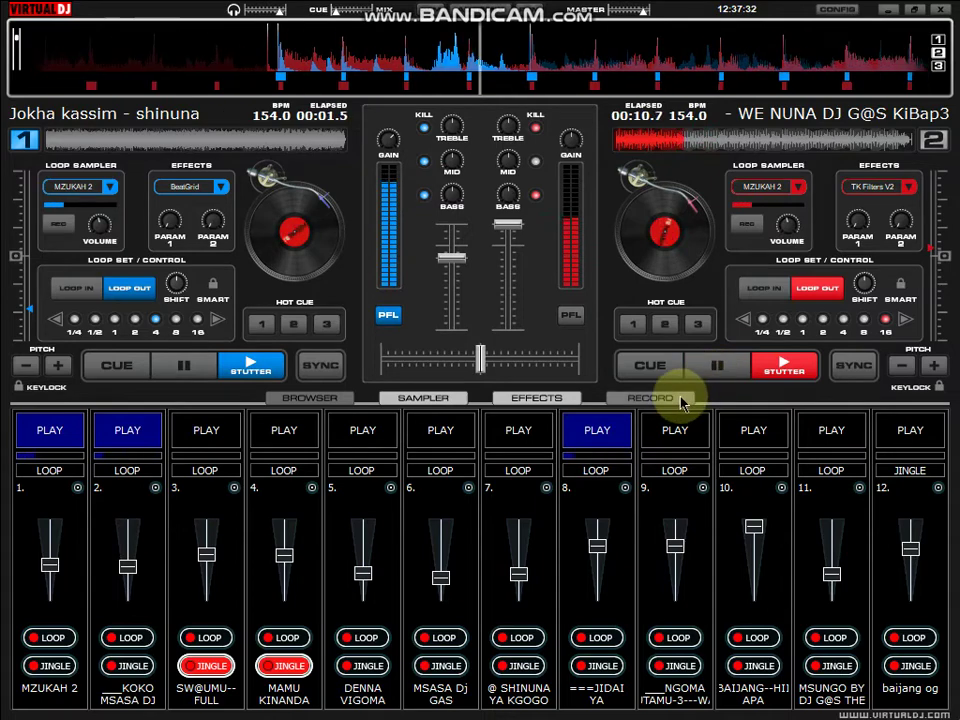
left_click(364, 432)
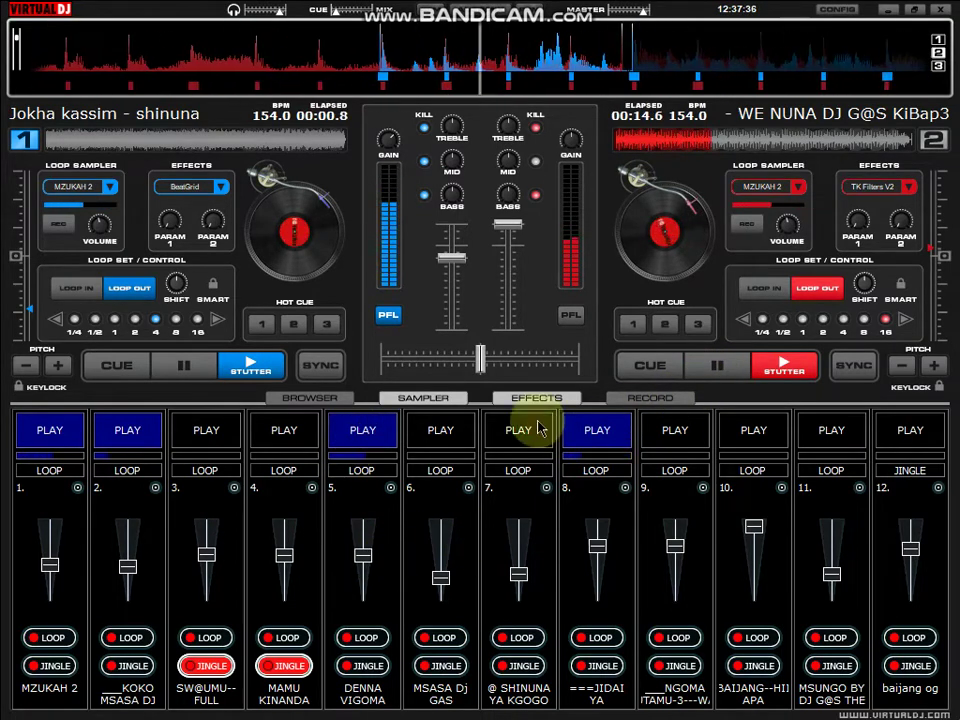
left_click(341, 366)
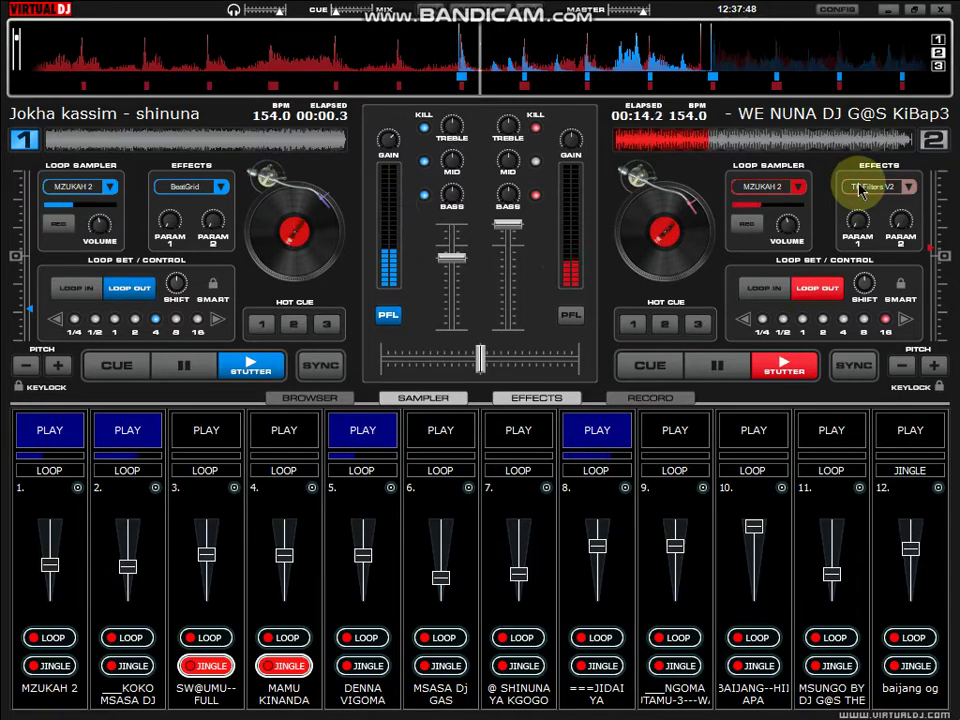
Start the @ SHINUNA YA KGOGO sample in slot 7 and stop the DENNA VIGOMA sample
left_click(535, 198)
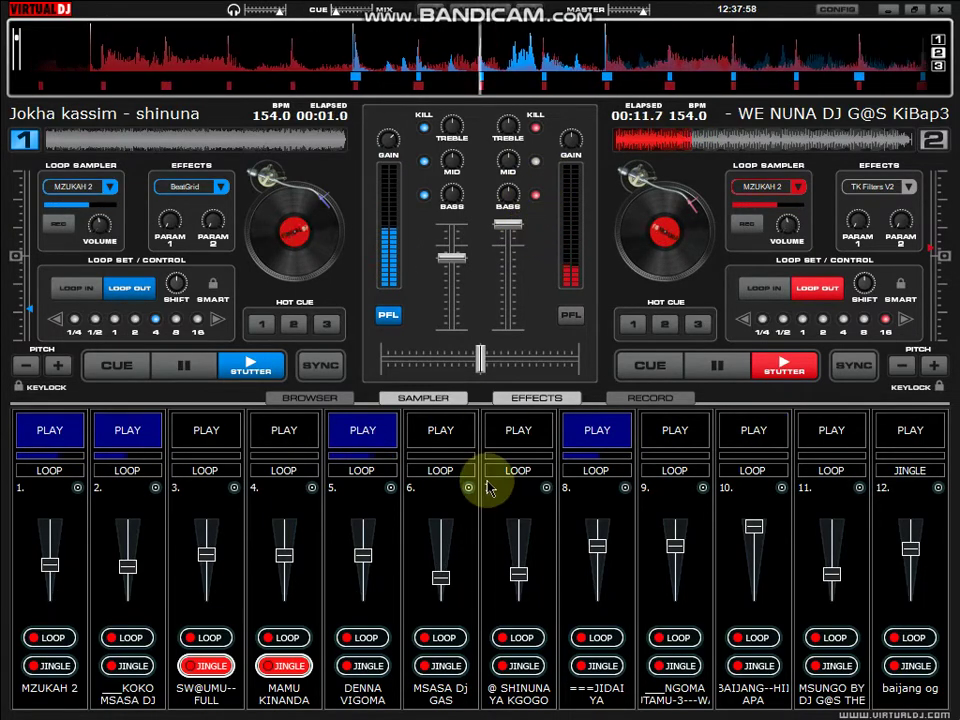
left_click(528, 448)
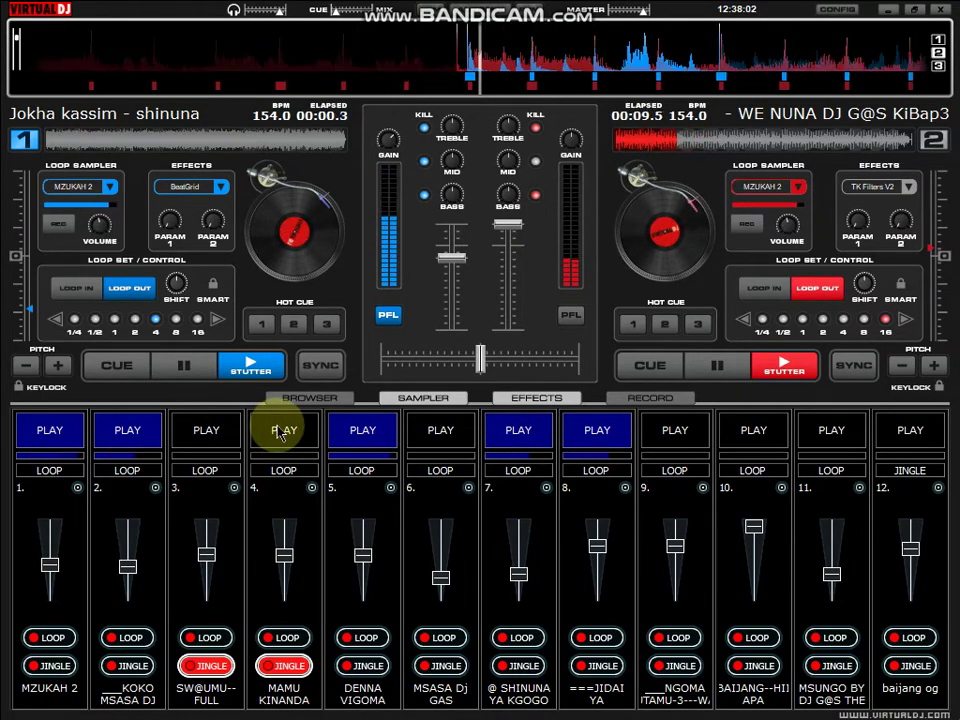
left_click(370, 435)
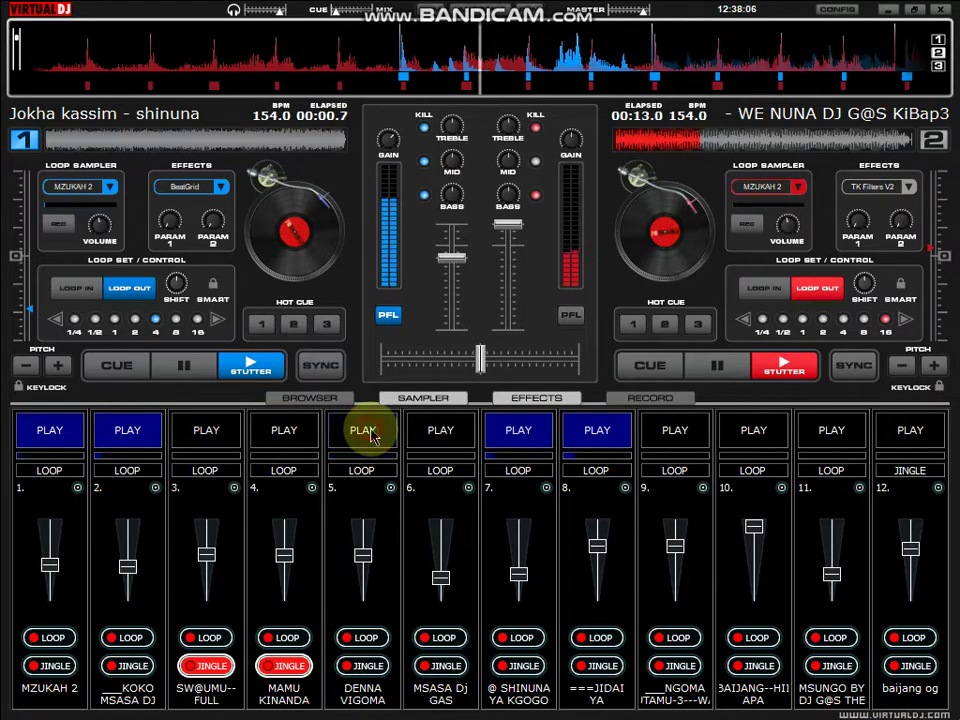
Bring in the SW@UMU--FULL sample and replace it with MAMU KINANDA from slot 4
left_click(228, 443)
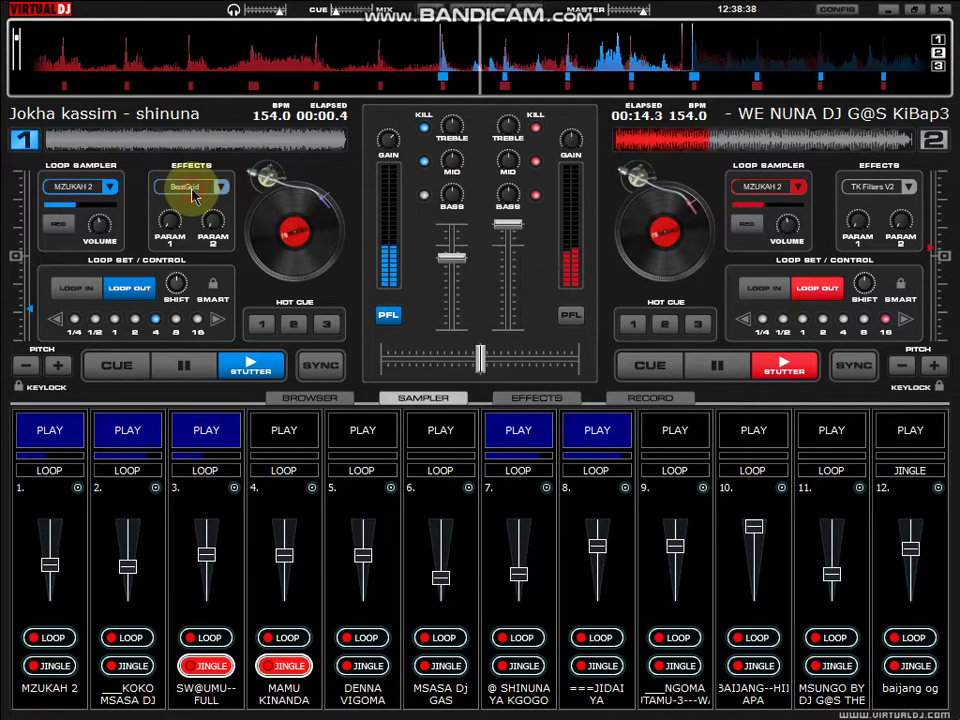
left_click(287, 428)
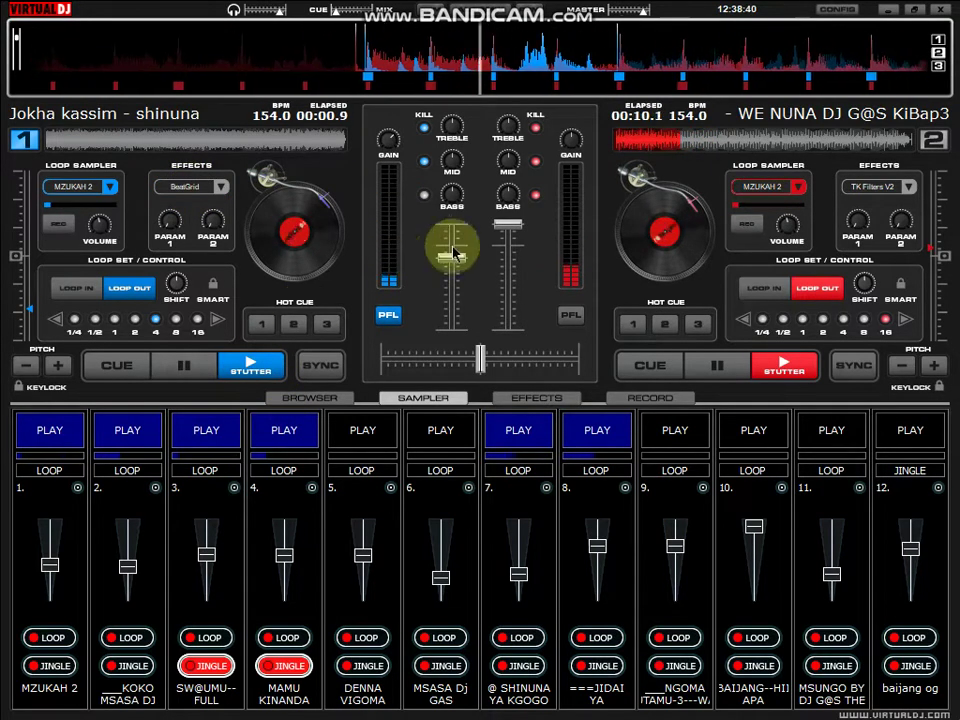
left_click(229, 428)
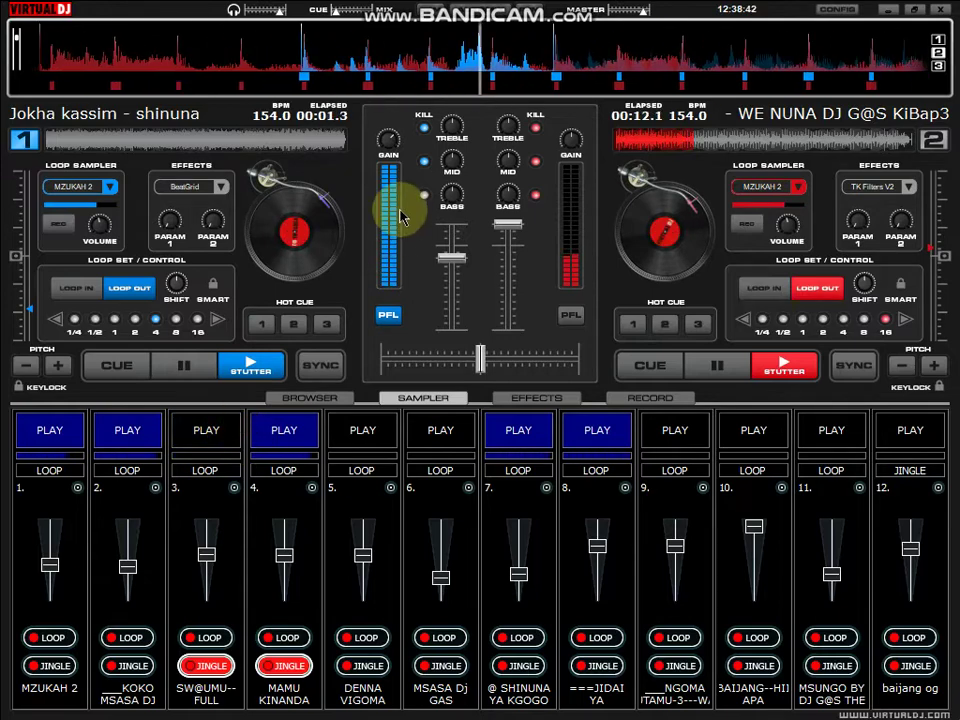
Start the NGOMA UTAMU-3 sample in slot 9 and stop the MAMU KINANDA sample
left_click(700, 432)
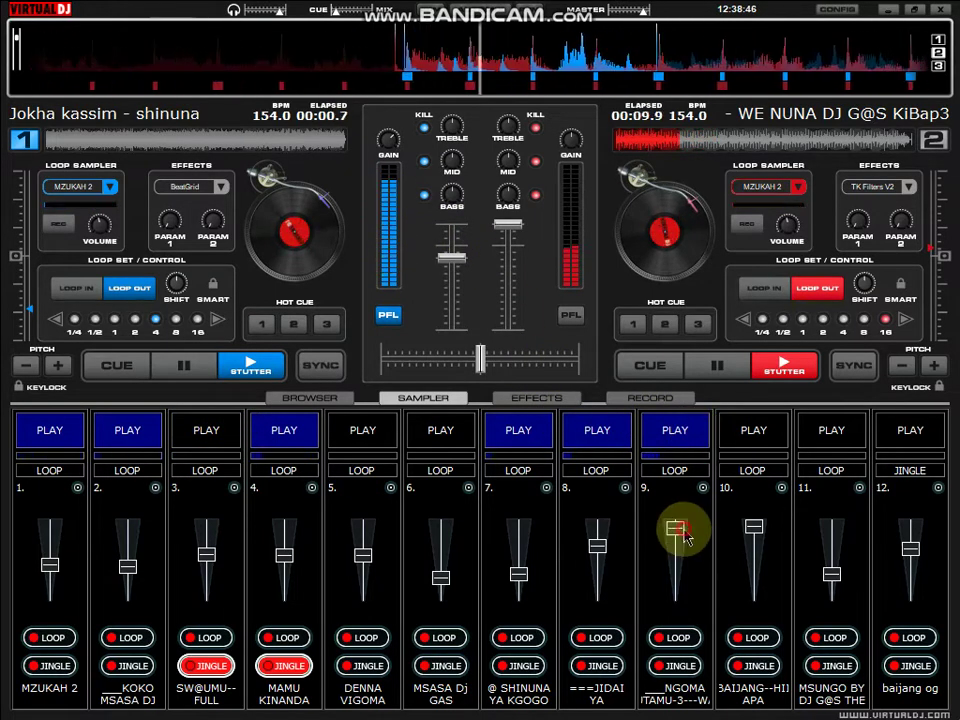
left_click(287, 430)
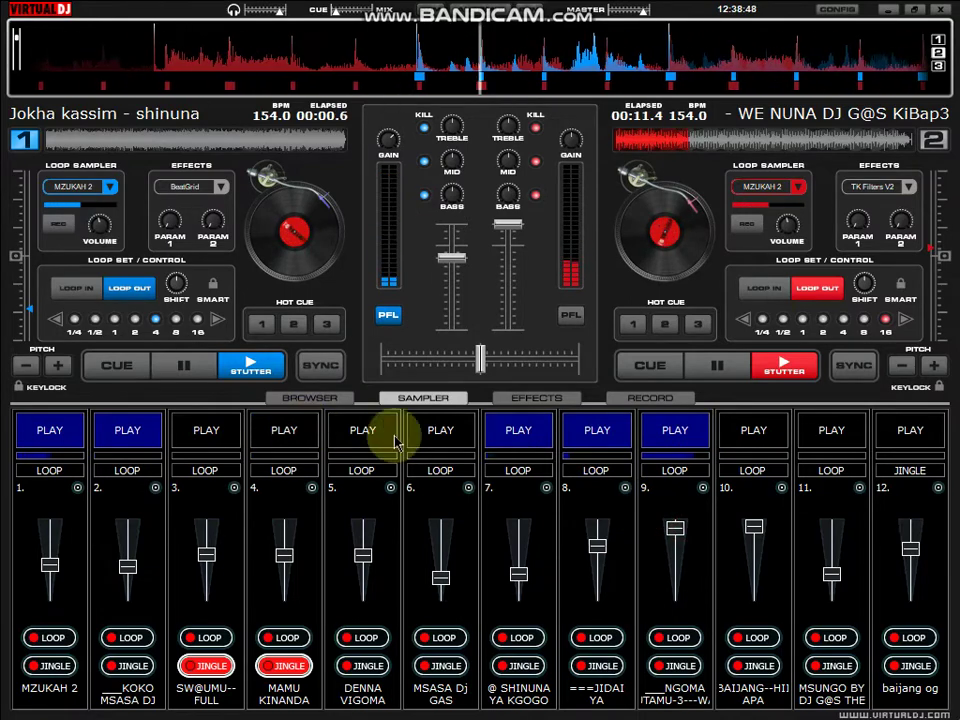
left_click(596, 432)
Open the sample loader for slot 10 and replace the old search with "ngo"
left_click(781, 487)
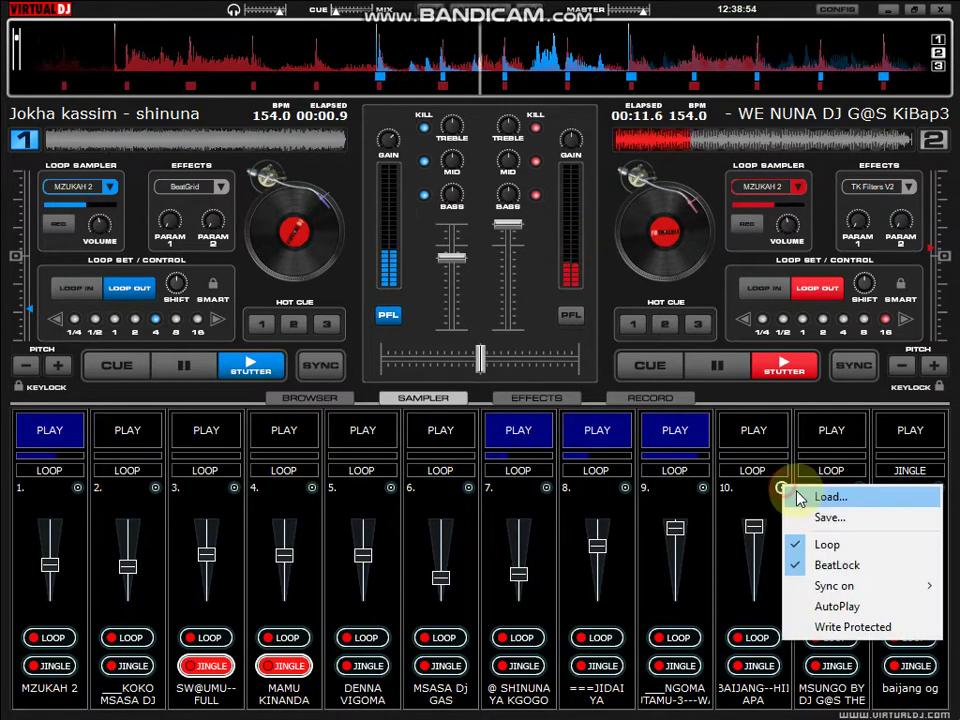
left_click(805, 494)
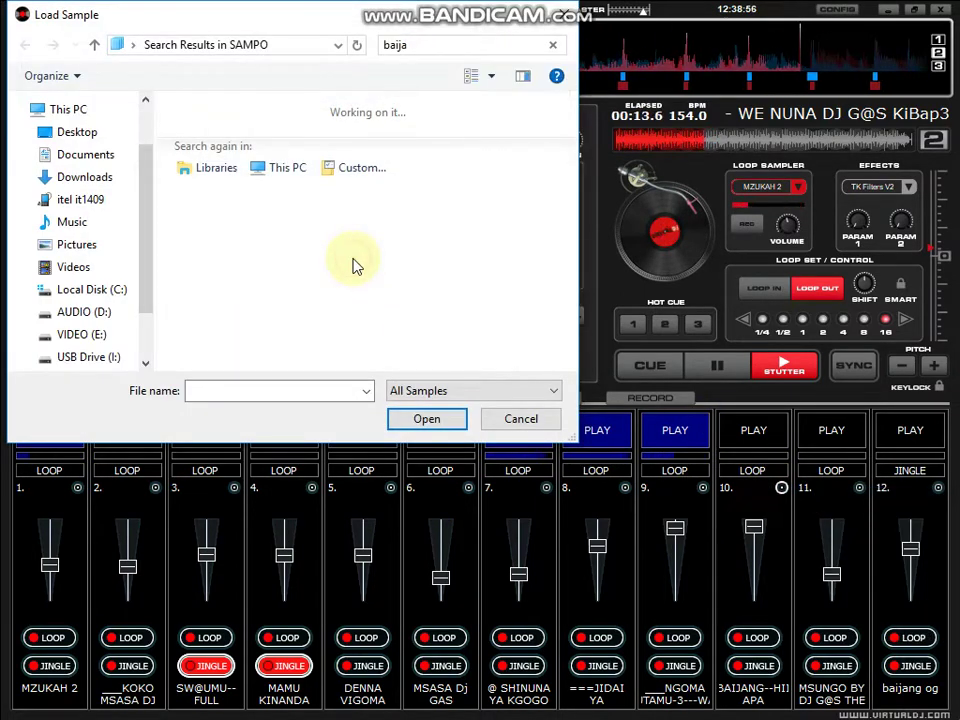
key("BackSpace")
key("BackSpace")
key("BackSpace")
key("BackSpace")
key("BackSpace")
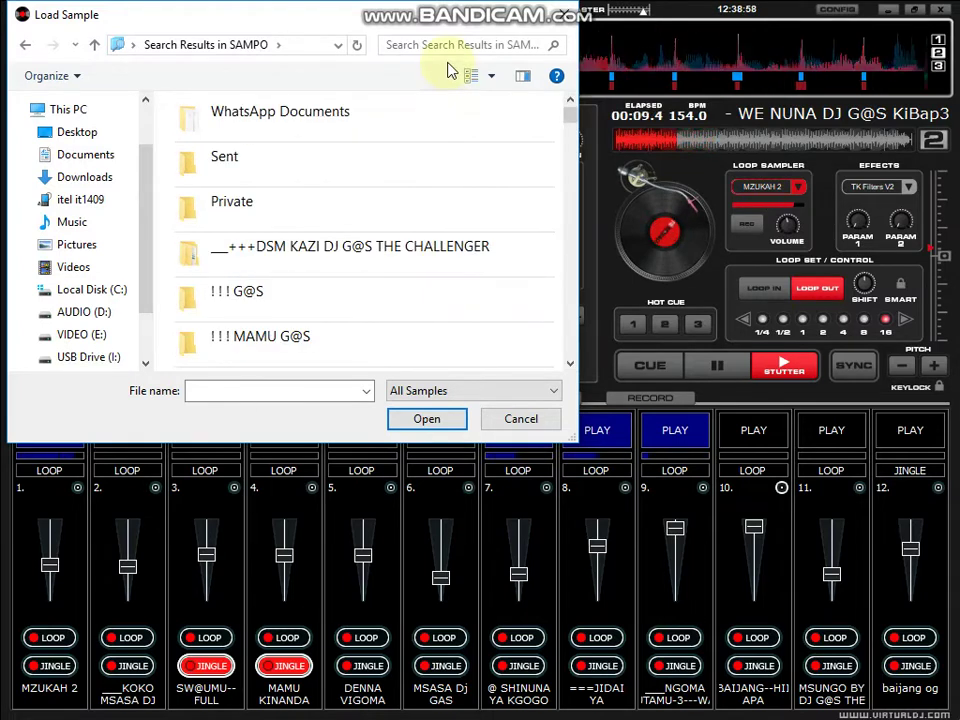
left_click(448, 50)
type("n")
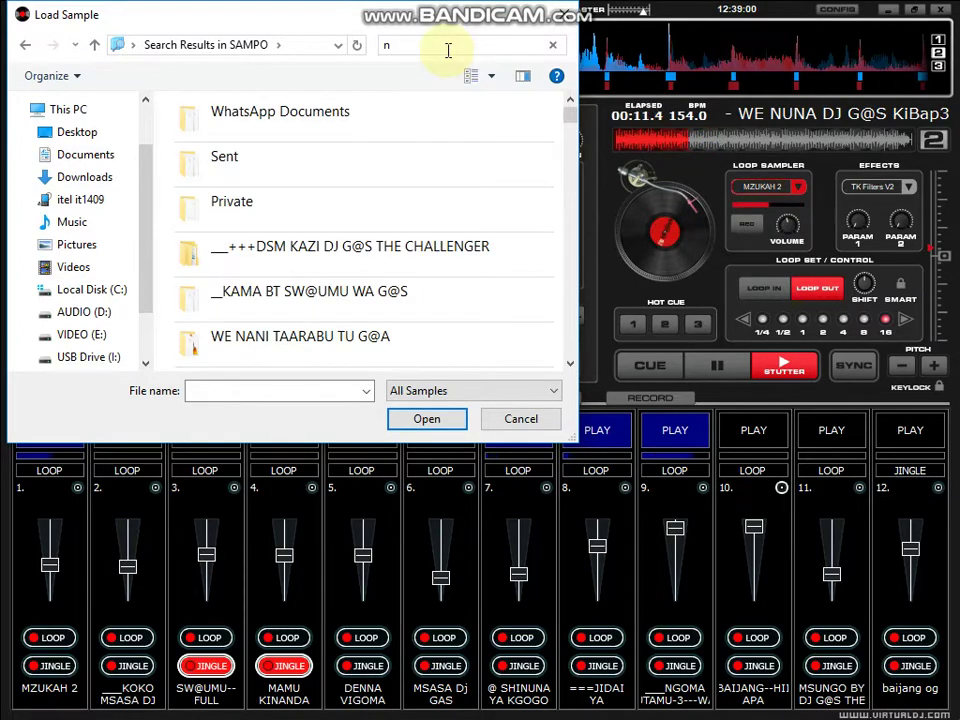
type("go")
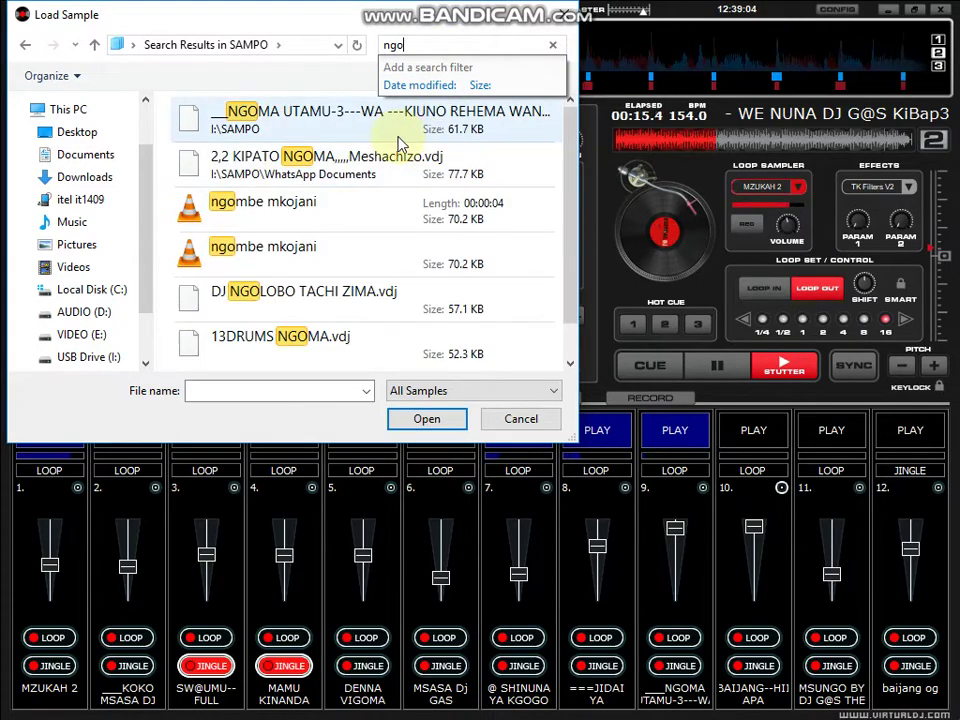
Load the ngombe mkojani sample from the search results into slot 10 and stop its playback
left_click(316, 262)
double_click(316, 262)
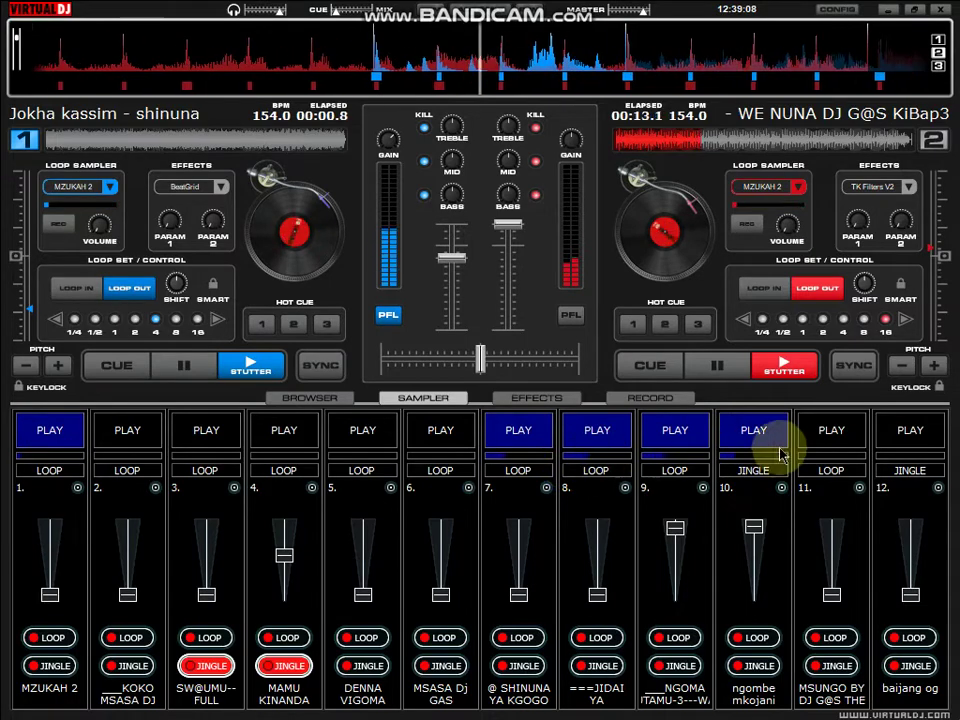
left_click(754, 428)
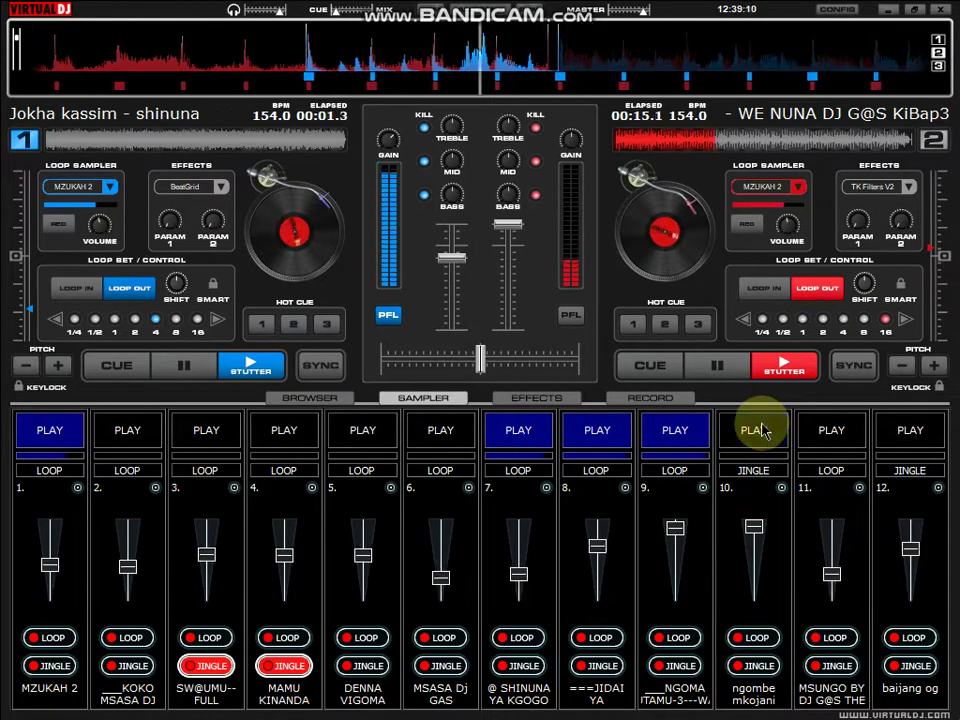
Reopen the sample loader for slot 10 and browse to the NAWARUSHA WANA folder inside SAMPO on USB Drive (I:)
left_click(784, 488)
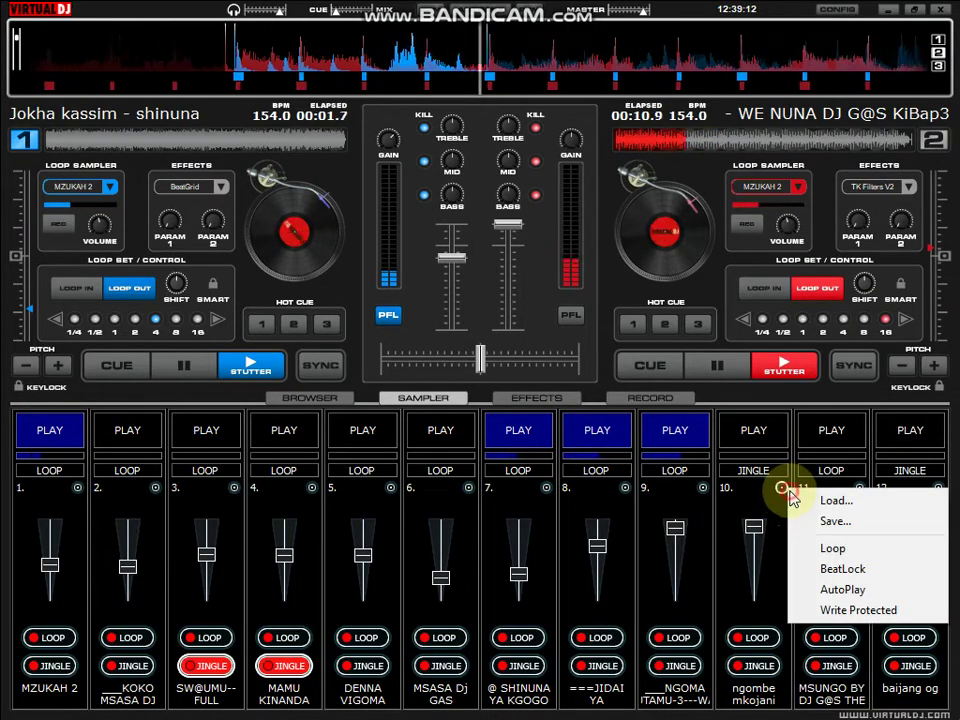
left_click(805, 500)
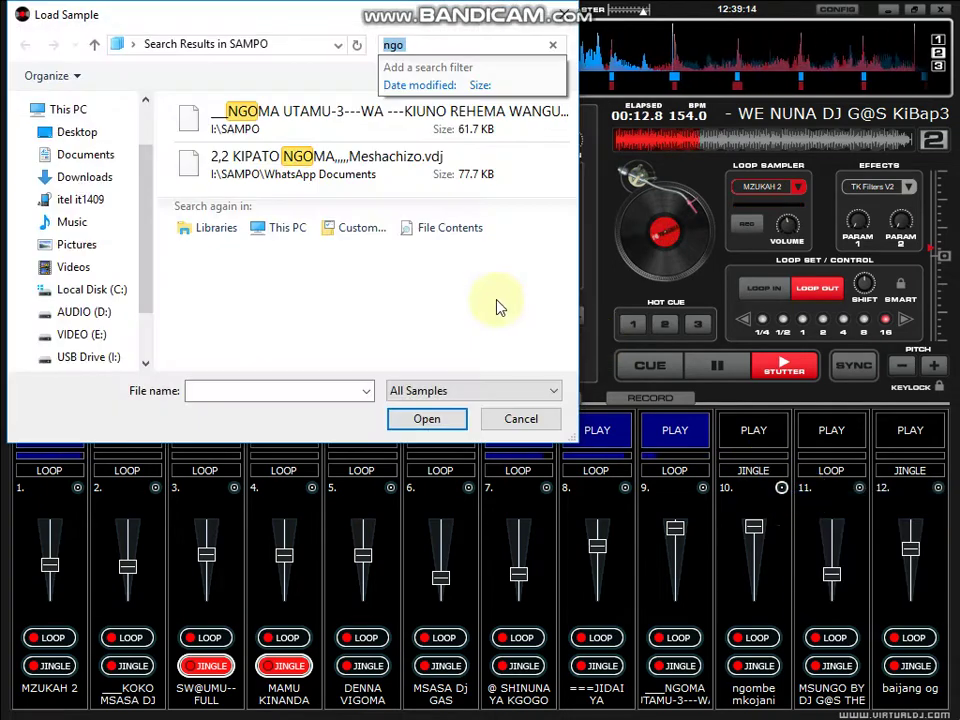
key("BackSpace")
key("BackSpace")
key("BackSpace")
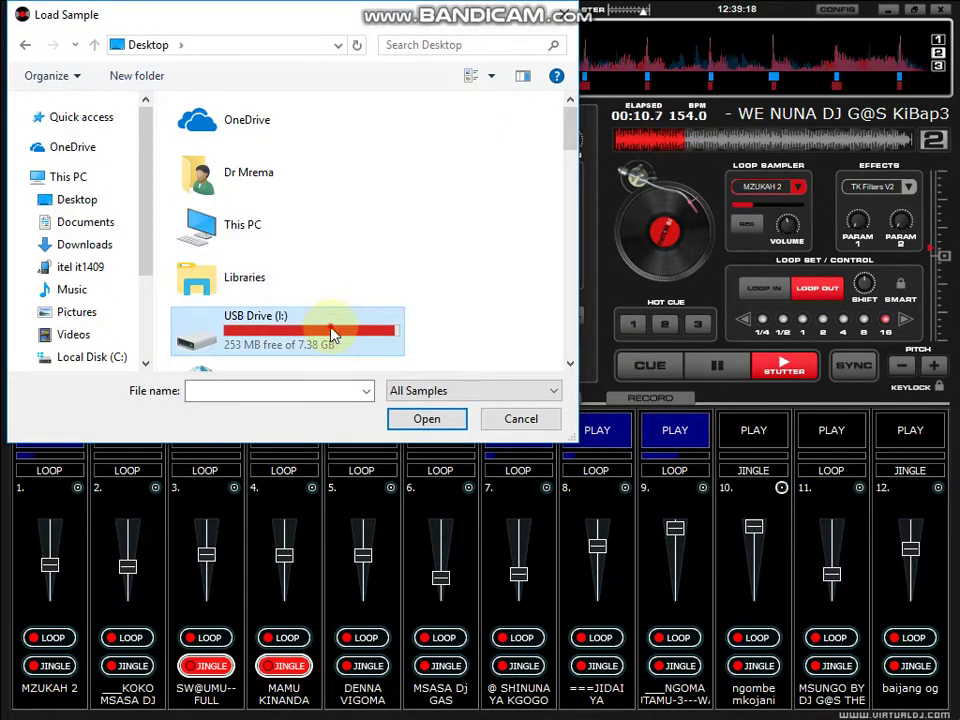
double_click(333, 333)
scroll(332, 272, "down", 2)
scroll(337, 281, "up", 2)
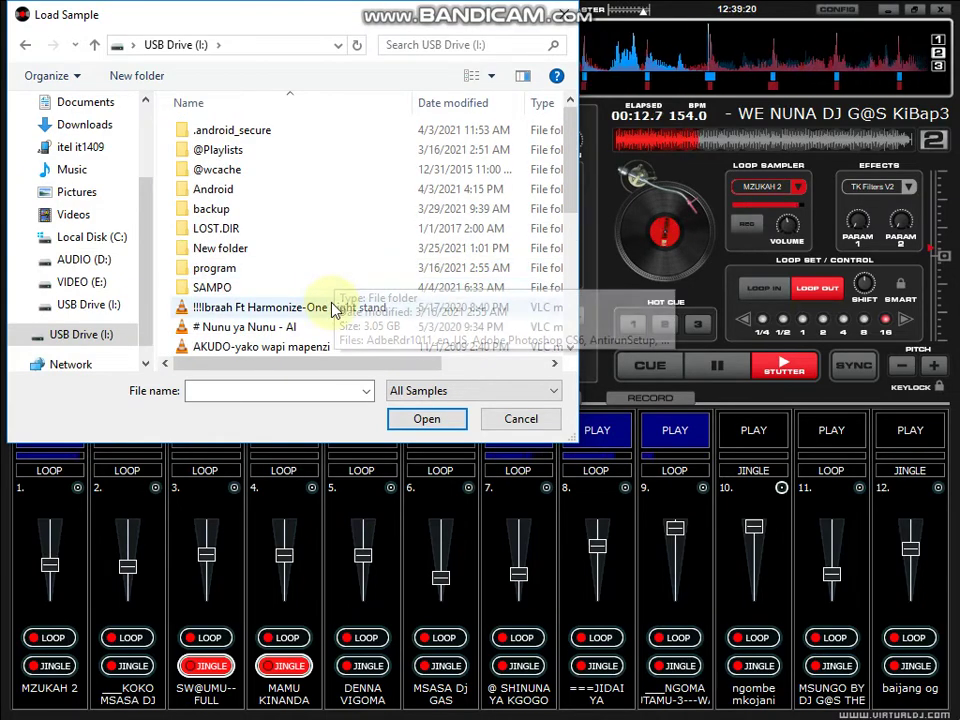
double_click(333, 288)
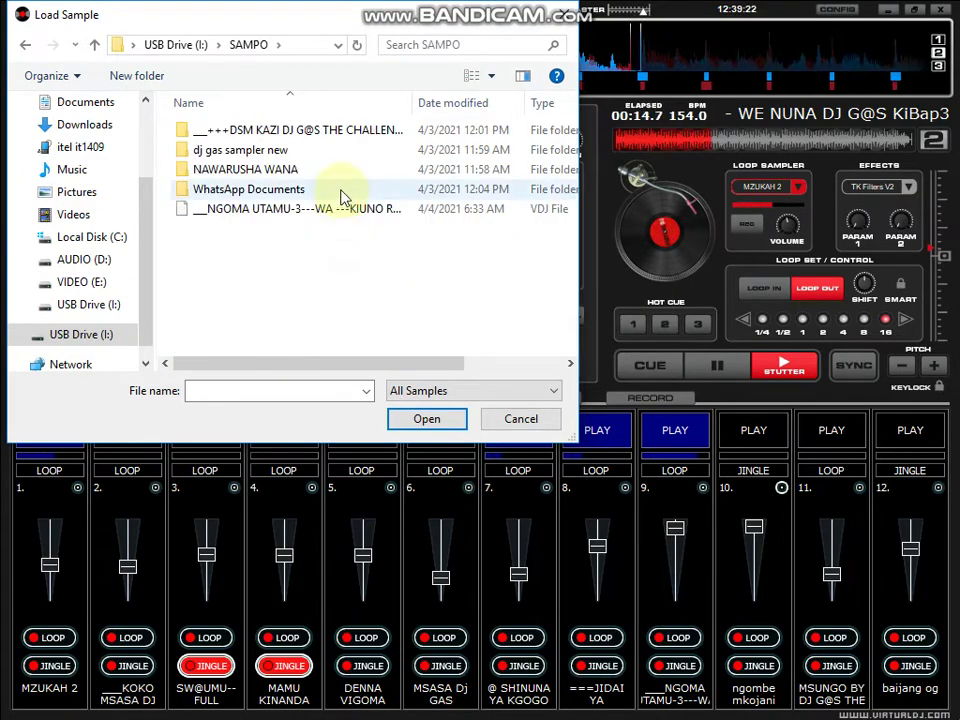
double_click(335, 170)
Load HISIA=RM.vdj from the NAWARUSHA WANA folder into sampler slot 10
scroll(337, 180, "down", 2)
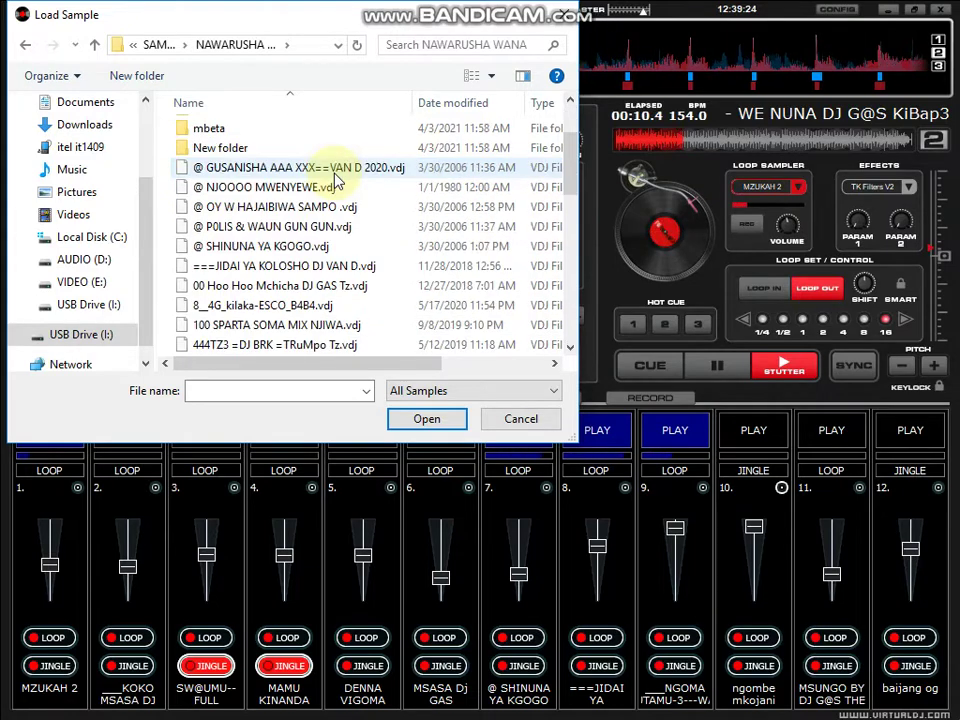
scroll(337, 181, "down", 3)
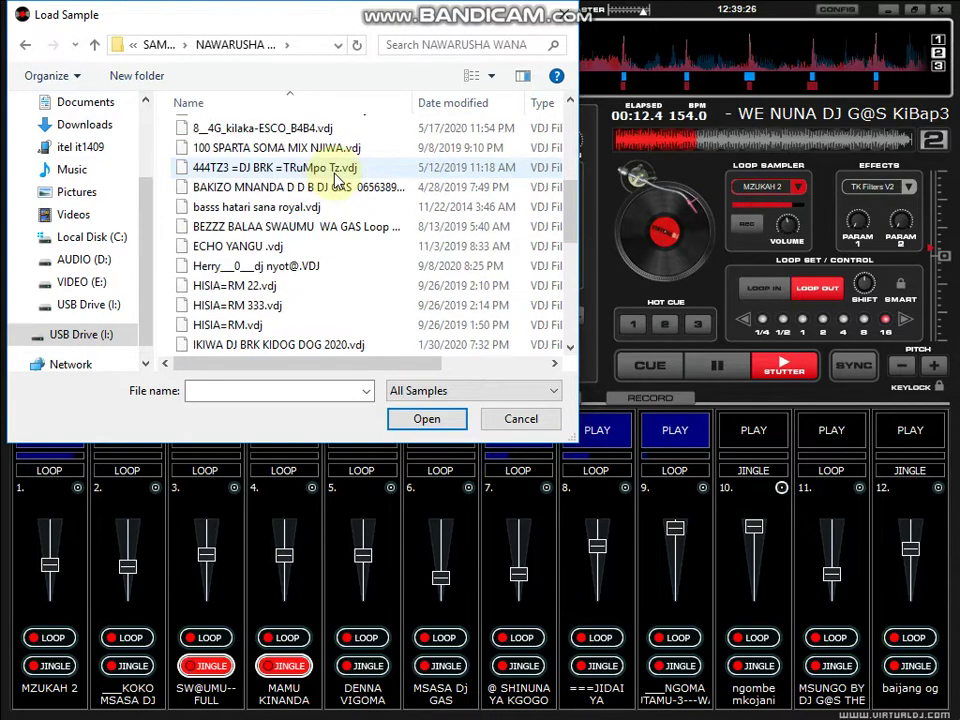
scroll(337, 181, "down", 1)
double_click(333, 262)
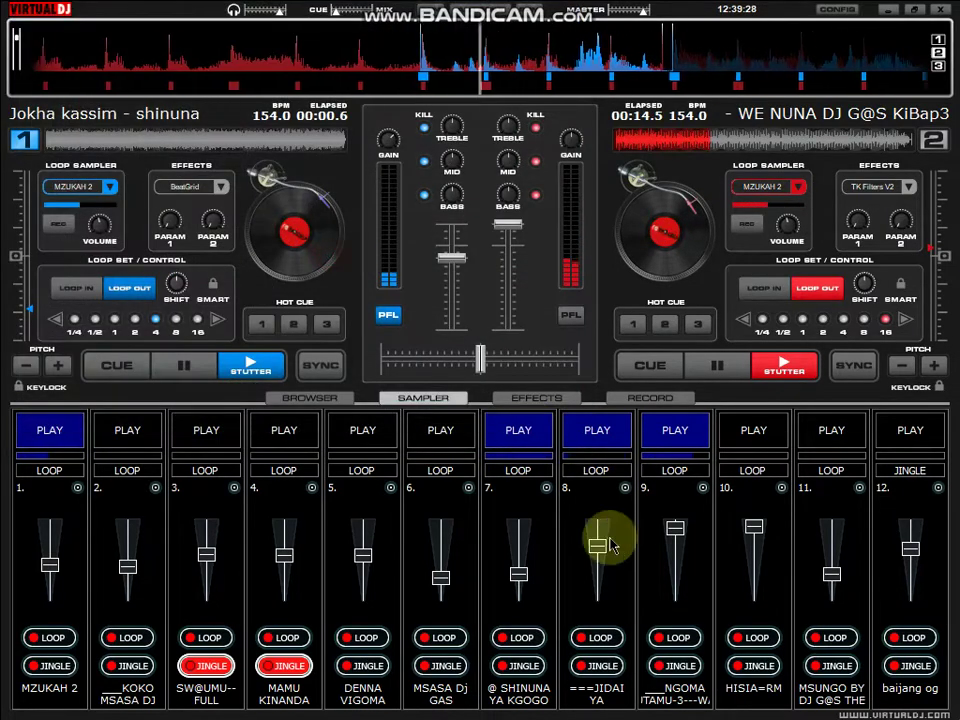
Start the samples in slots 11 and 6, and stop the NGOMA UTAMU-3 sample in slot 9
left_click(817, 437)
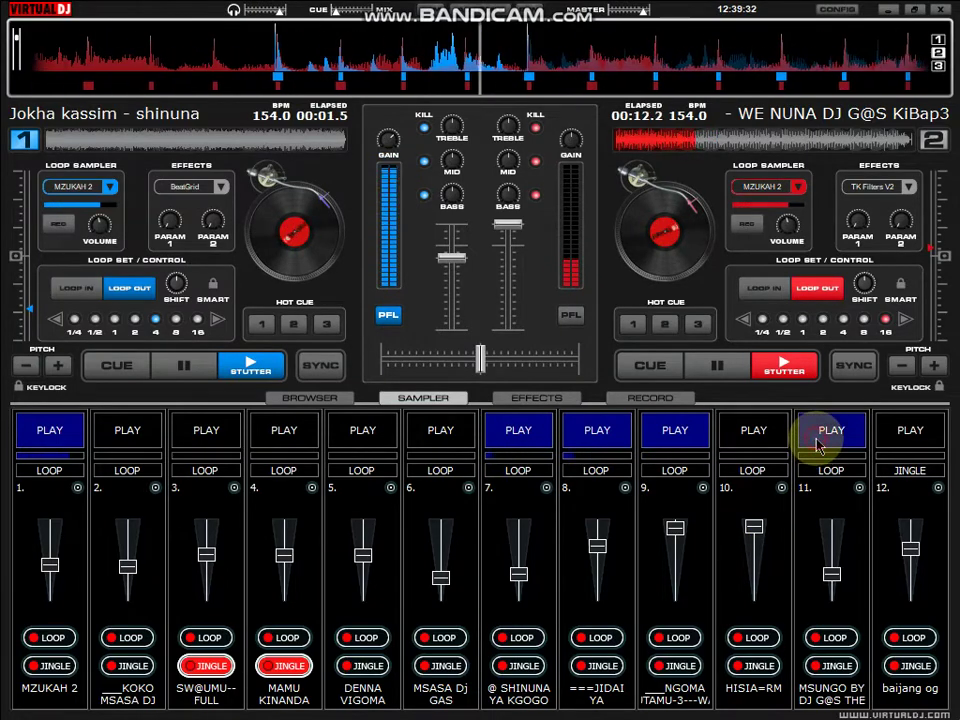
left_click(456, 437)
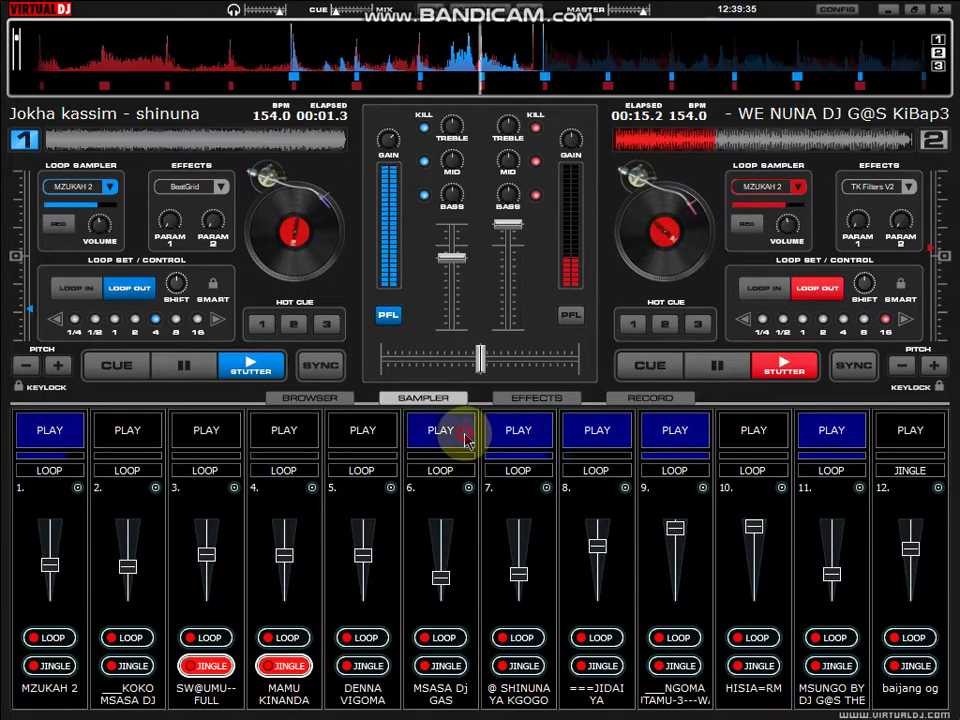
left_click(673, 435)
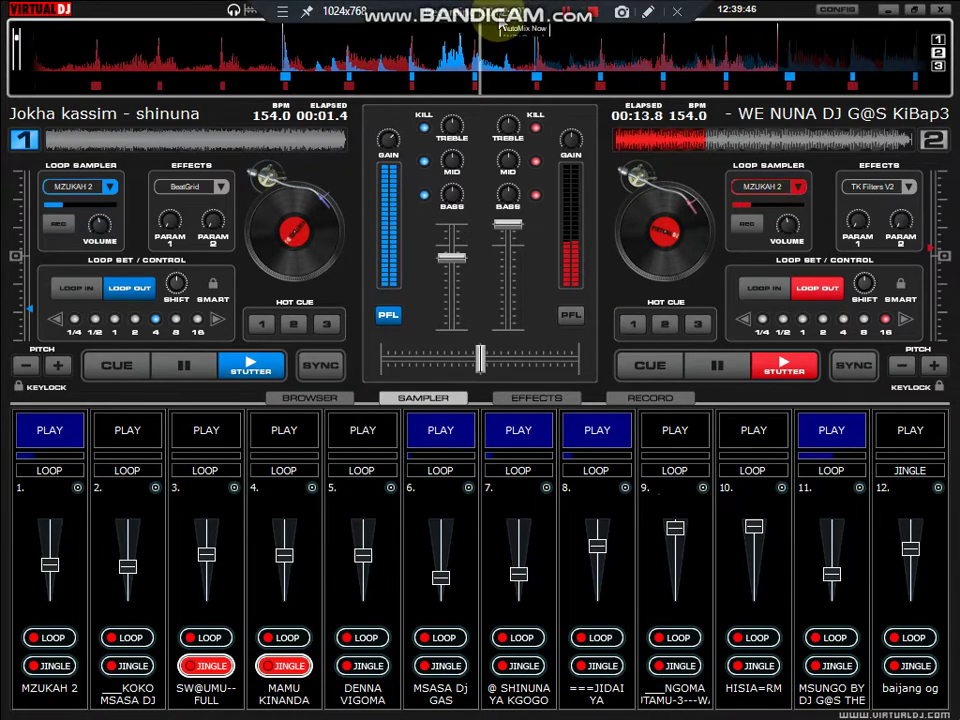
Turn off deck 2's mid kill and stop the samples in slots 11 and 6
left_click(537, 164)
left_click(826, 430)
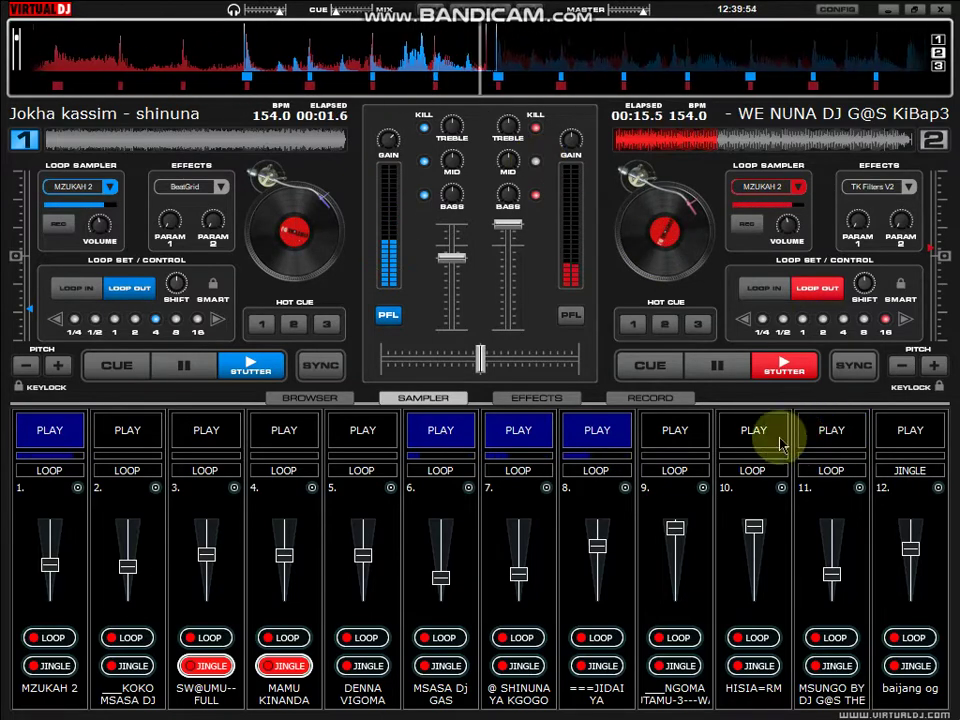
left_click(440, 430)
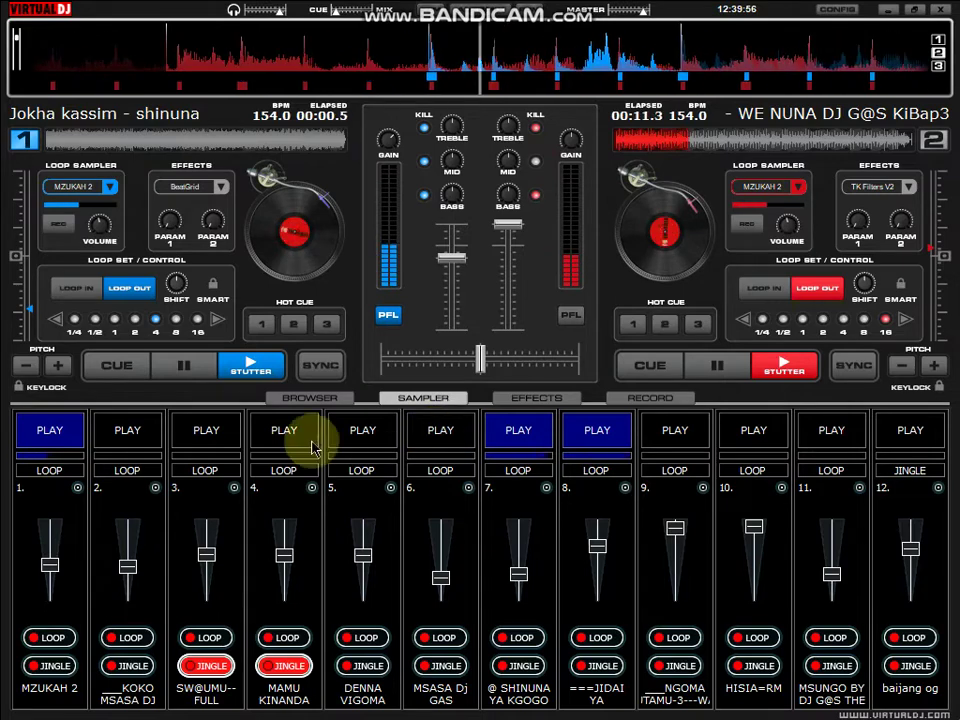
Start the KOKO MSASA DJ and DENNA VIGOMA samples and raise DENNA VIGOMA's volume slightly
left_click(153, 441)
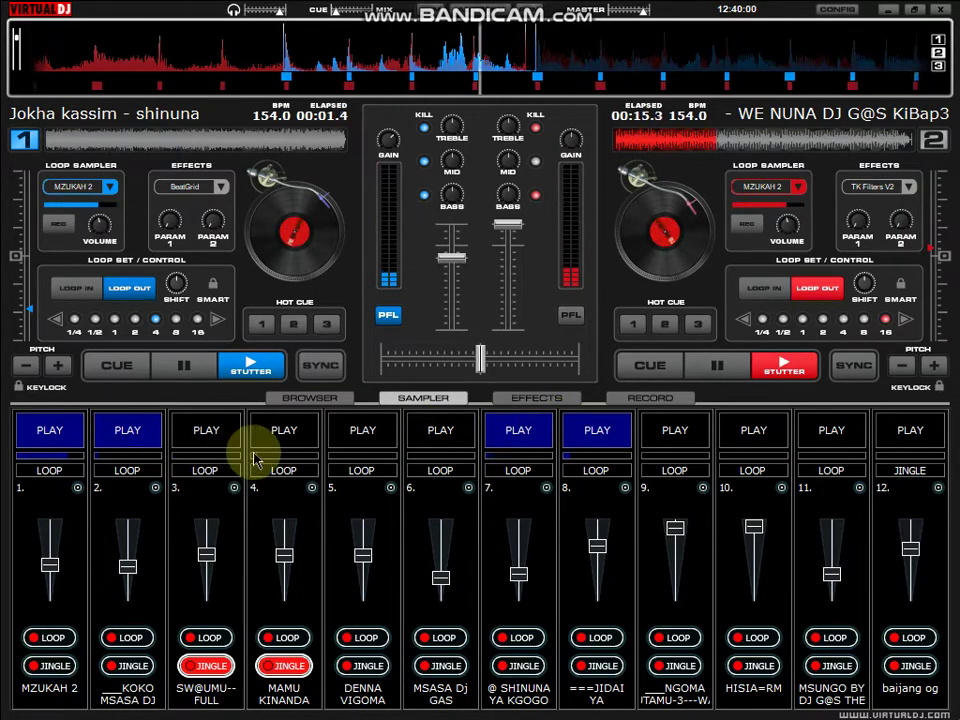
left_click(362, 431)
left_click_drag(363, 556, 364, 546)
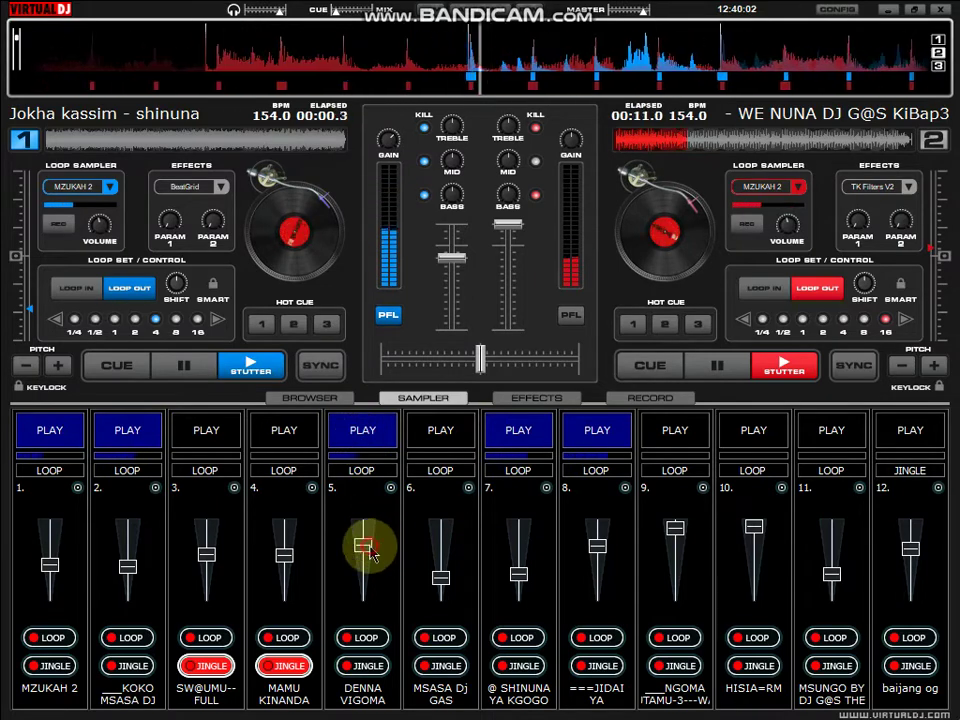
Load the MAnJIn0=-dj e.vdj sample from the WhatsApp Documents folder into sampler slot 10
left_click(779, 489)
left_click(812, 501)
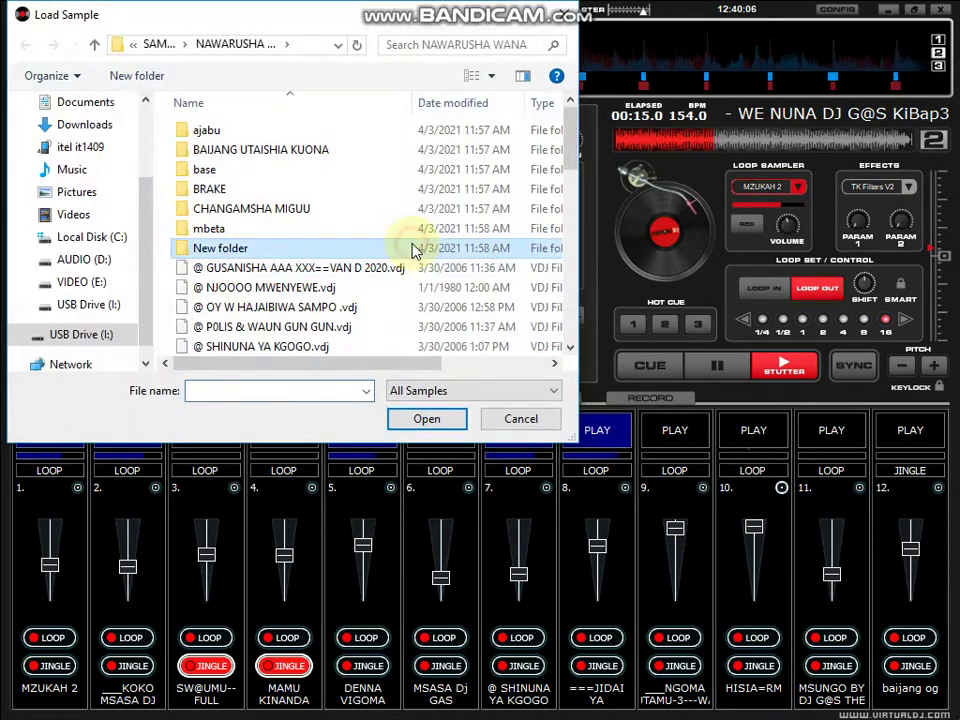
scroll(416, 250, "down", 12)
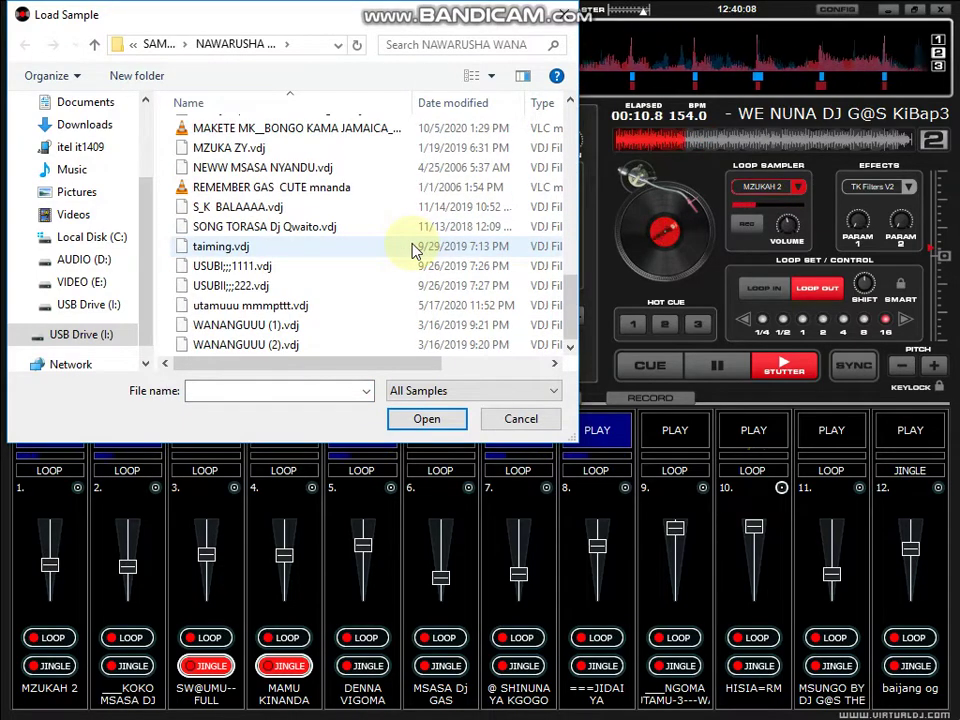
left_click(416, 247)
key("alt+Up")
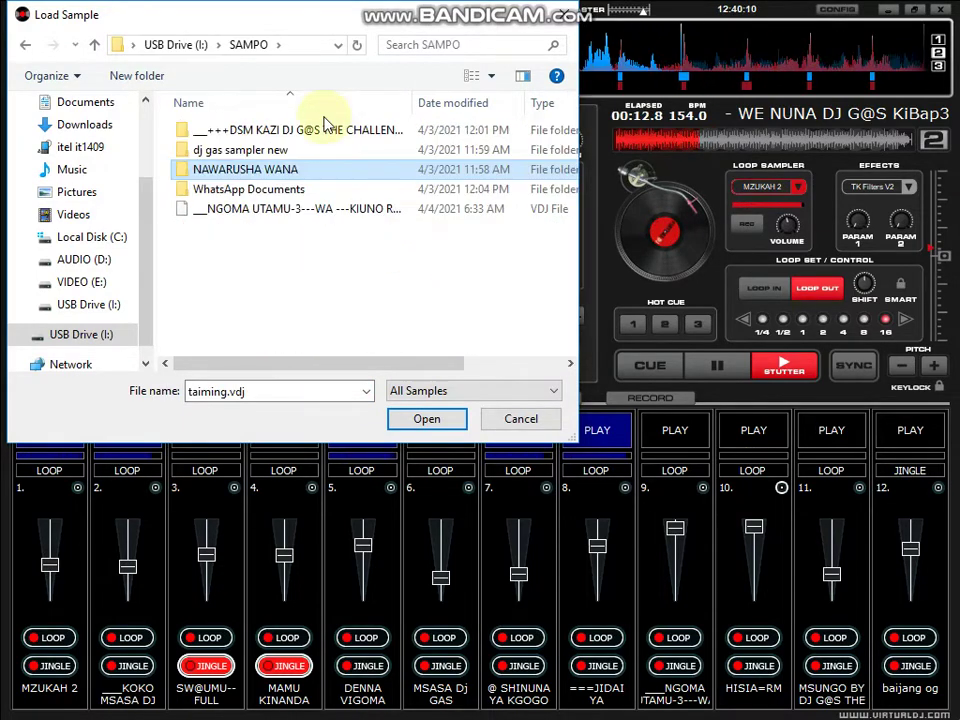
left_click(321, 189)
double_click(321, 189)
scroll(321, 190, "down", 15)
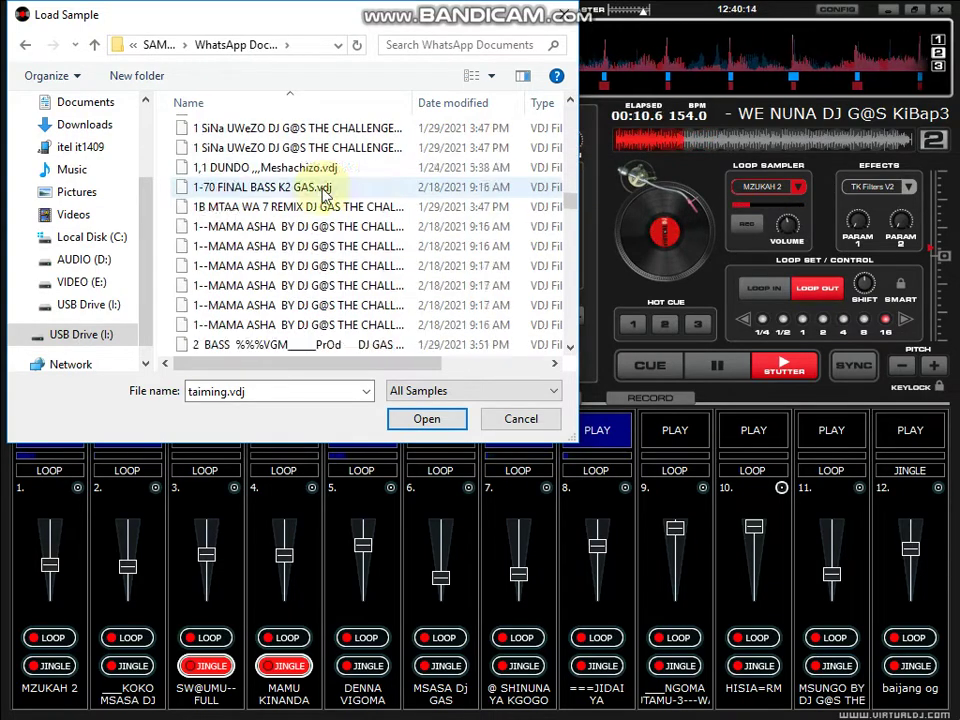
scroll(322, 195, "down", 20)
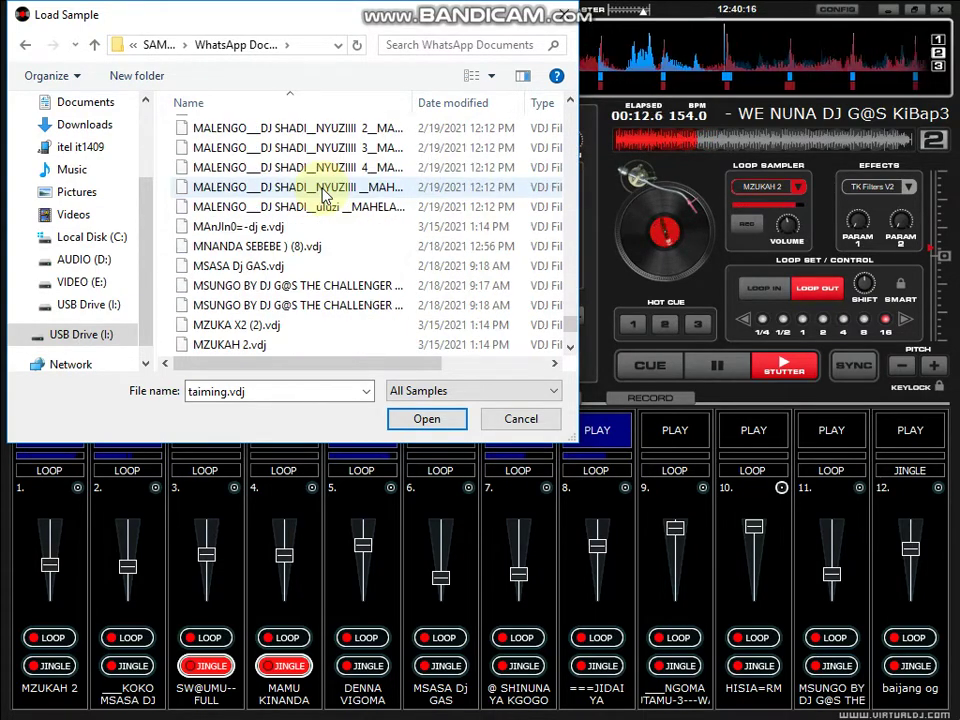
scroll(321, 185, "up", 2)
double_click(312, 224)
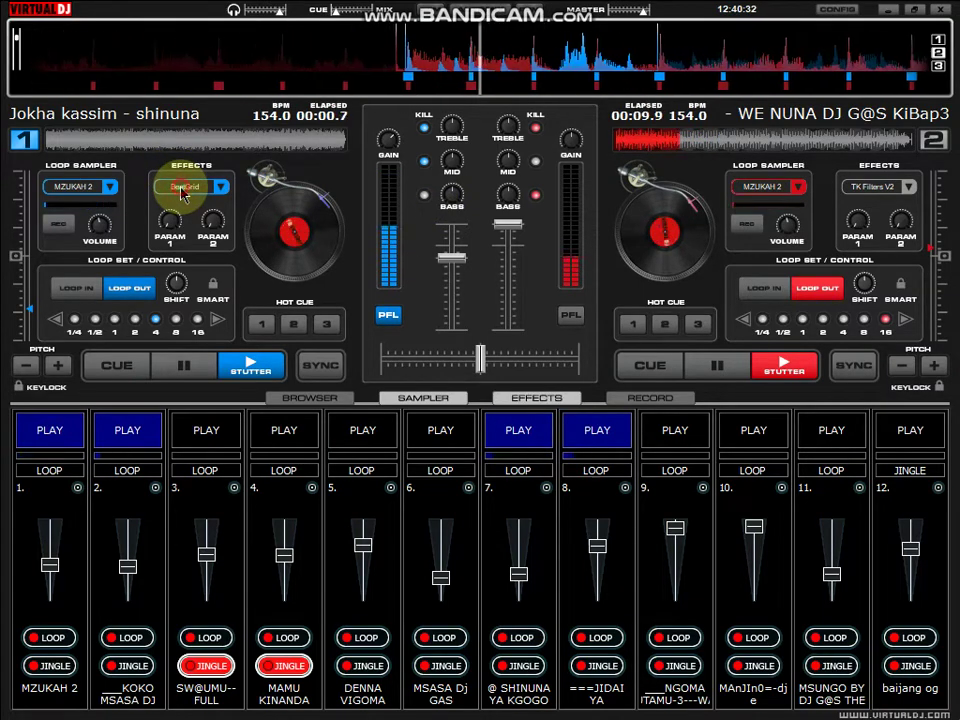
left_click(548, 397)
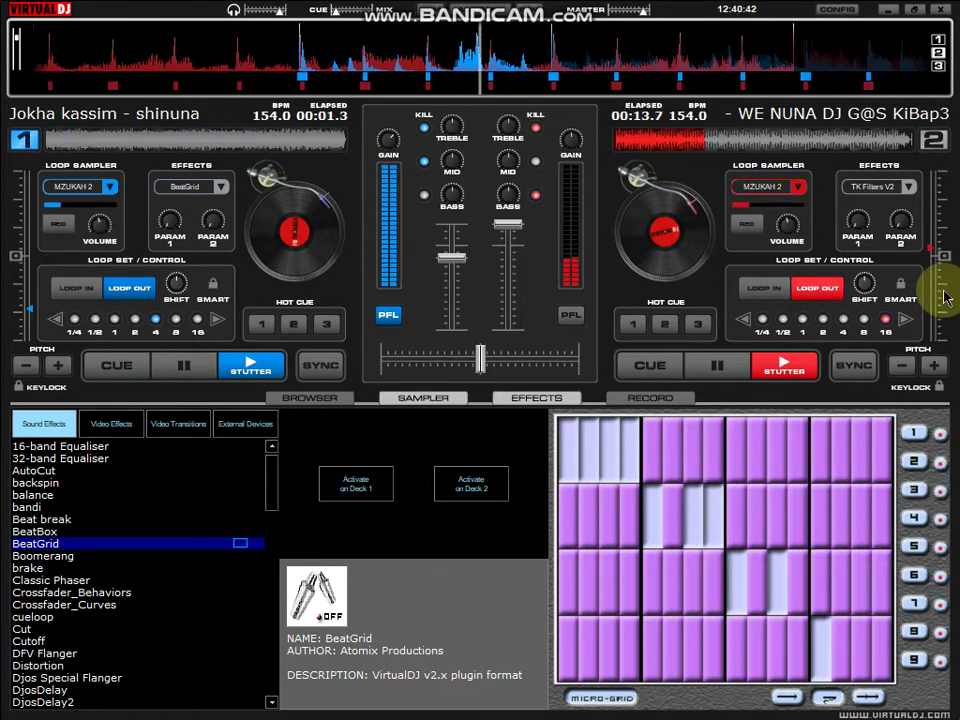
left_click(403, 399)
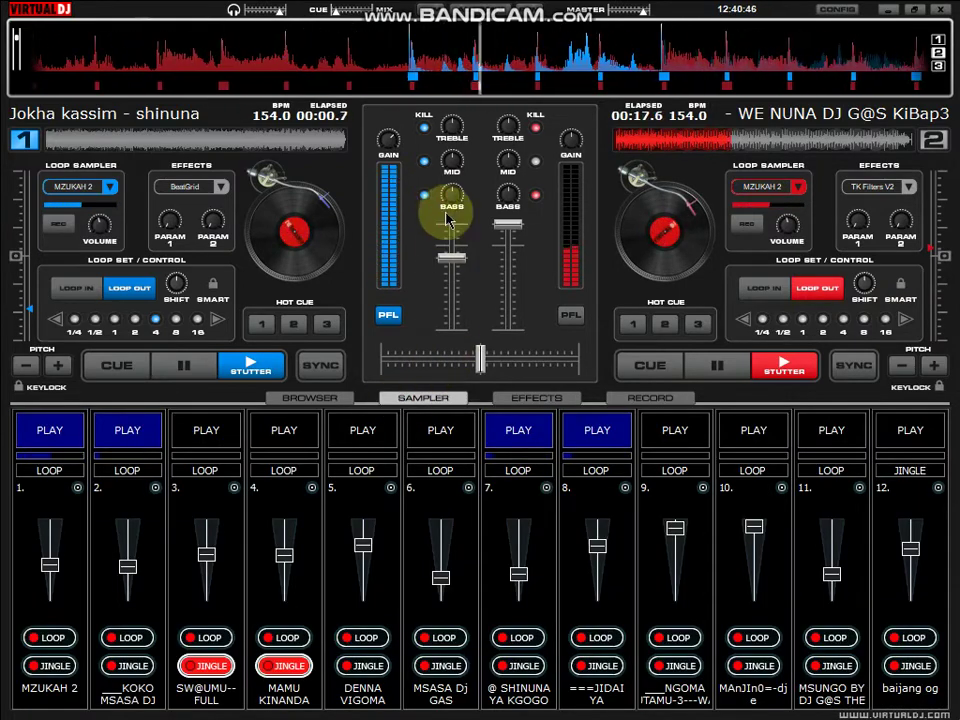
Swap the JIDAI YA sample for NGOMA UTAMU-3 in slot 9, and start slot 10's MAnJIn0 sample at a lower volume
left_click(692, 428)
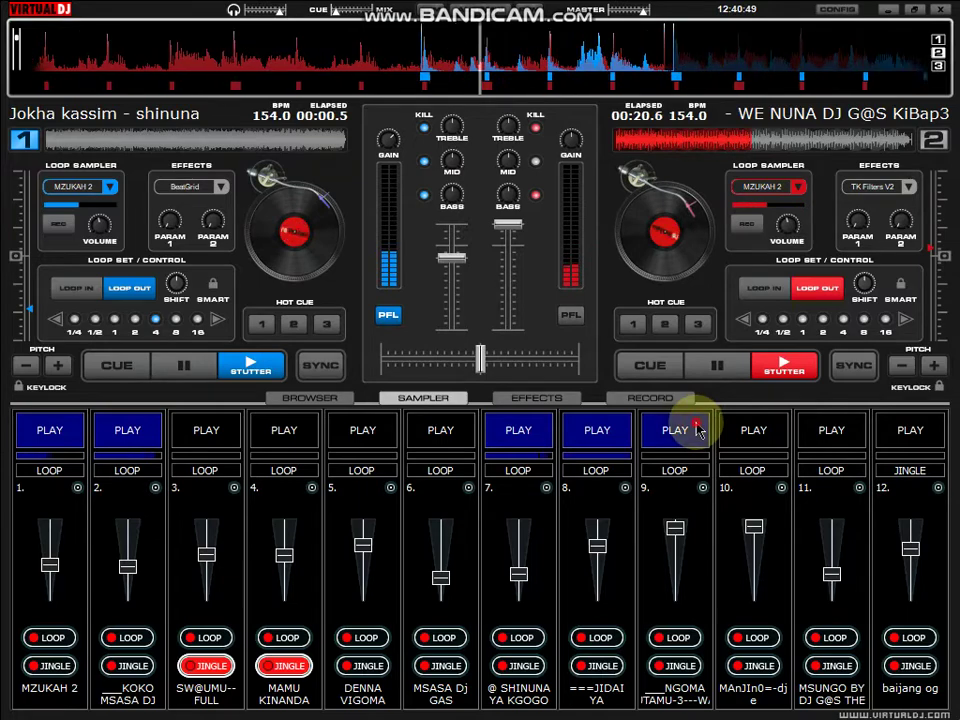
left_click(612, 440)
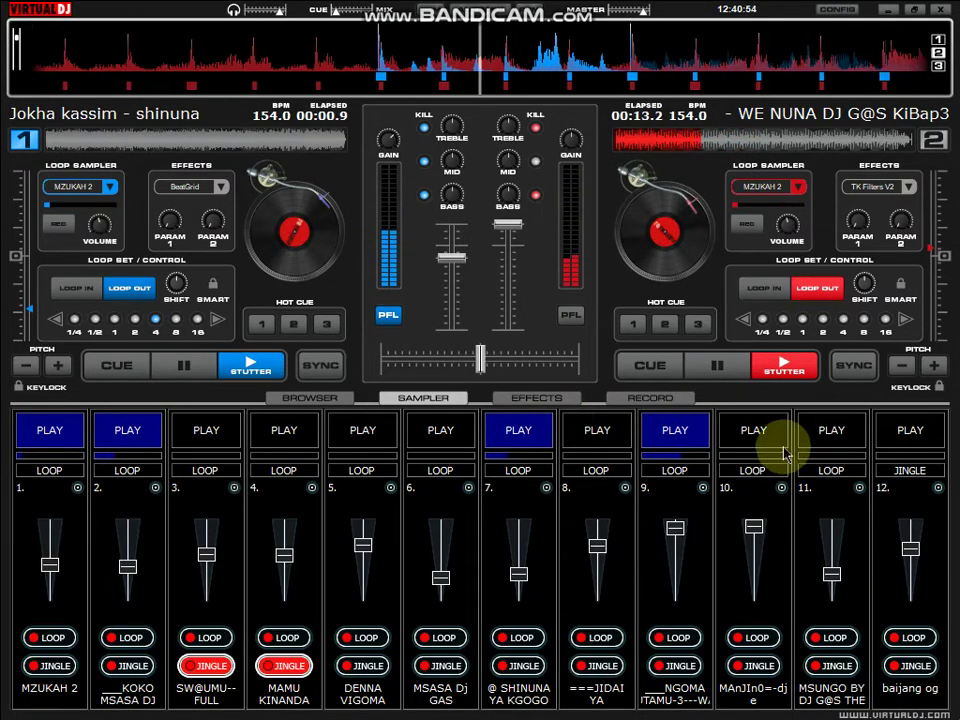
left_click_drag(754, 526, 754, 561)
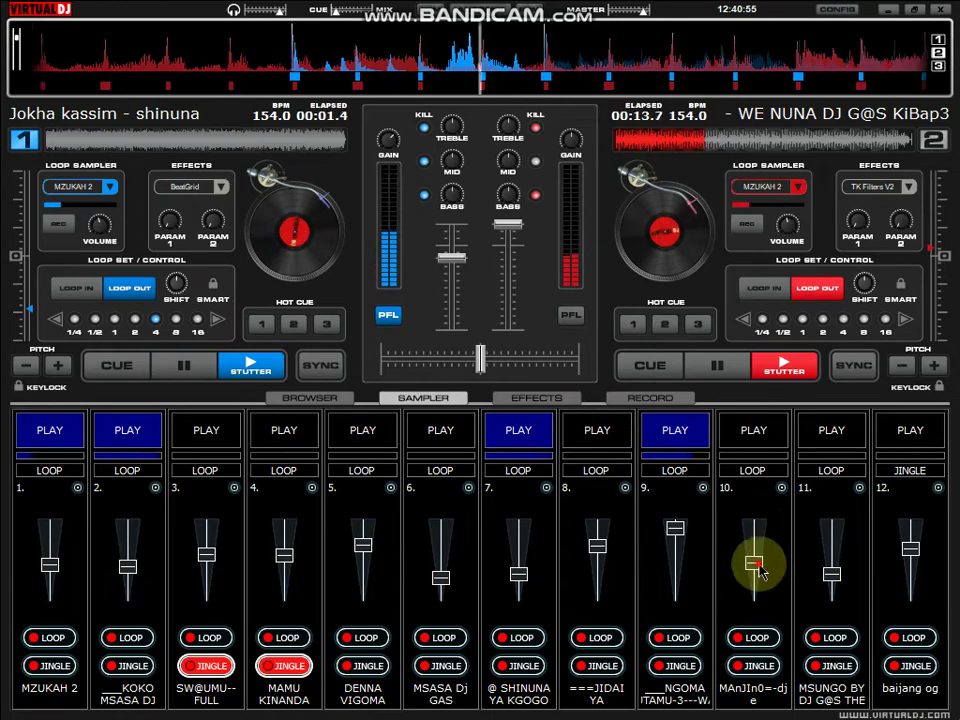
left_click(763, 440)
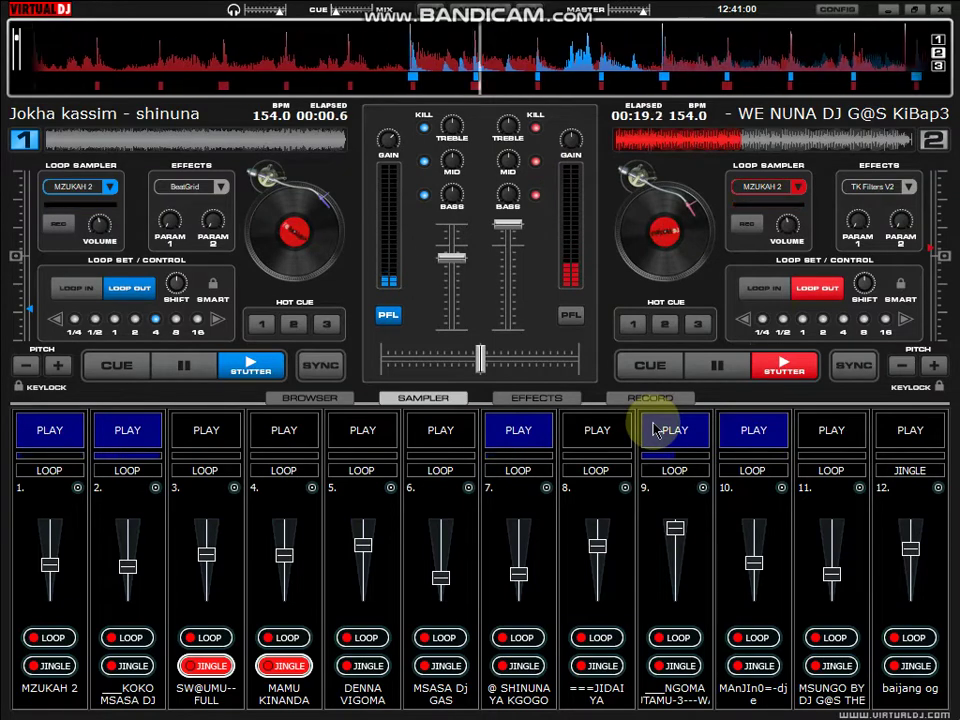
Stop the KOKO MSASA DJ and NGOMA UTAMU-3 samples, and restart JIDAI YA in slot 8 at a lower volume
left_click(130, 428)
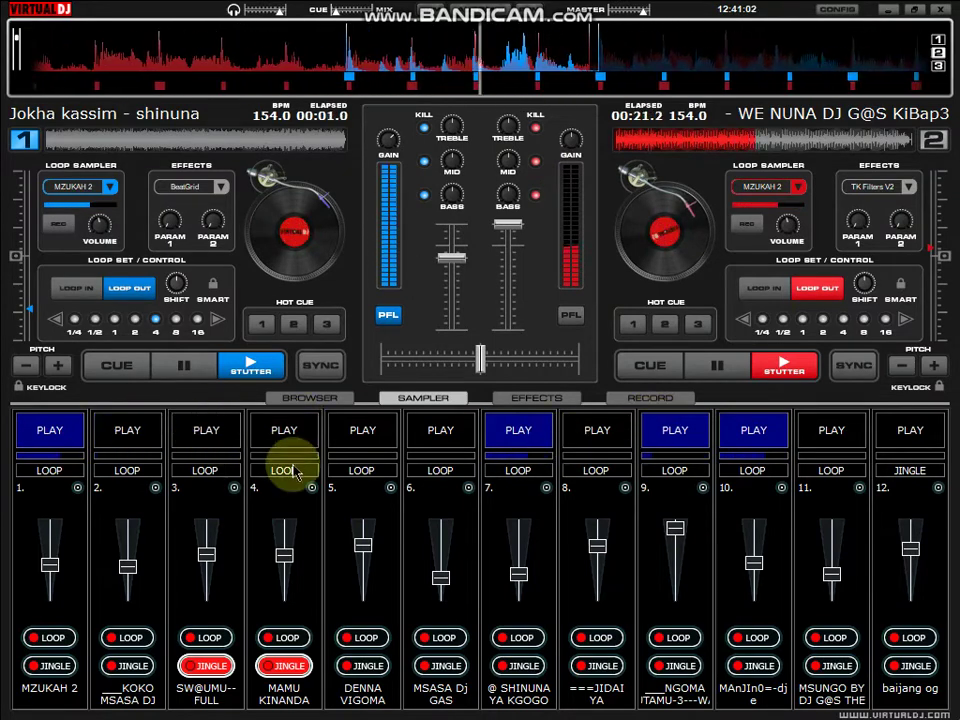
left_click(652, 441)
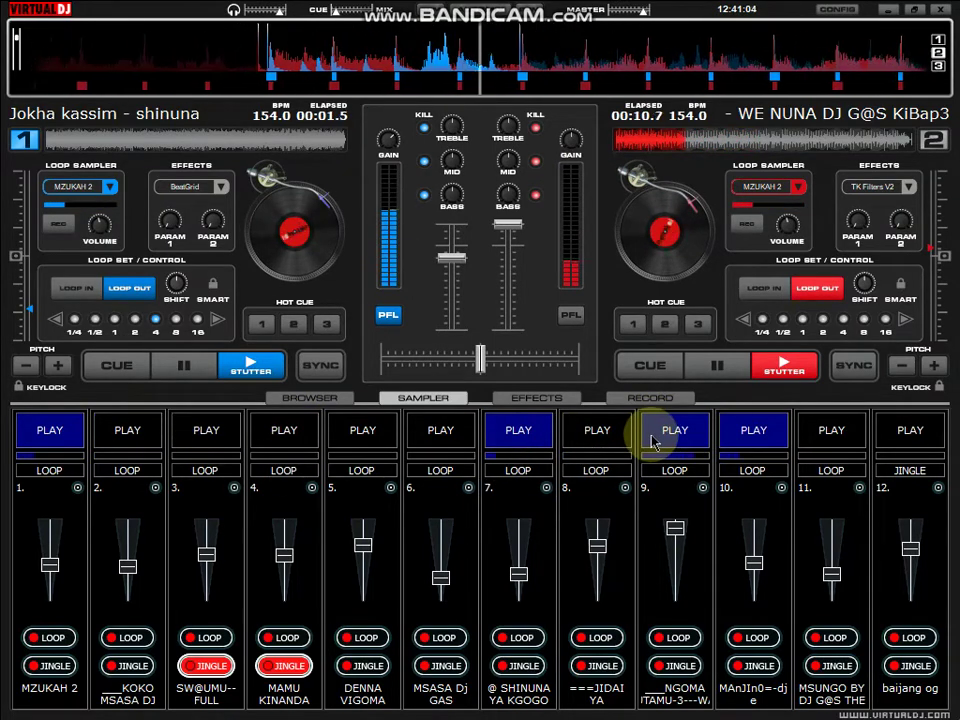
left_click_drag(597, 546, 600, 561)
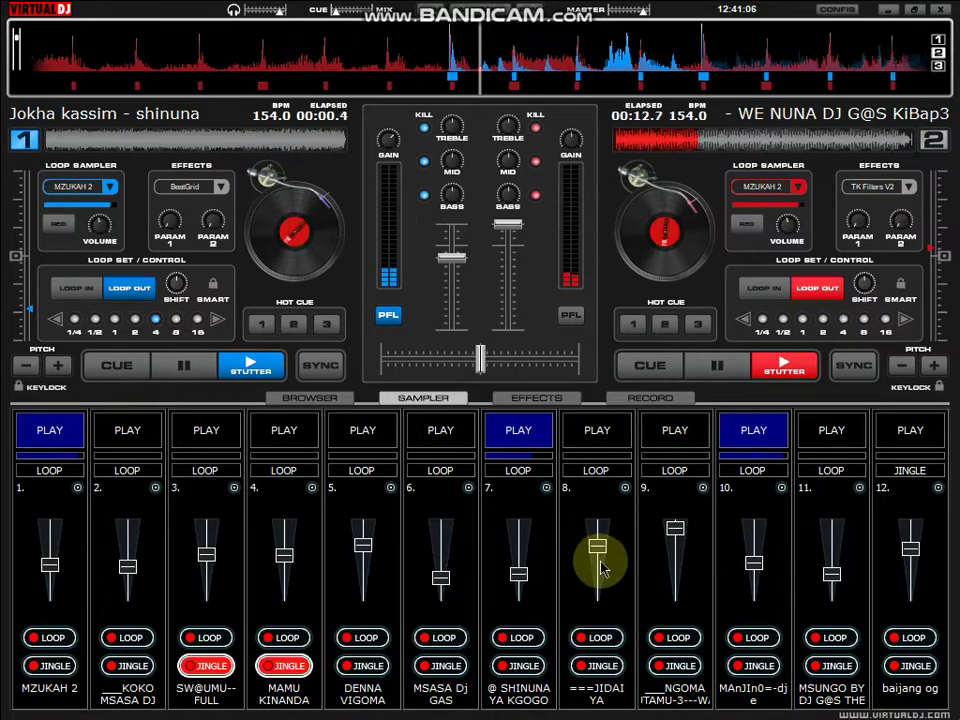
left_click(609, 430)
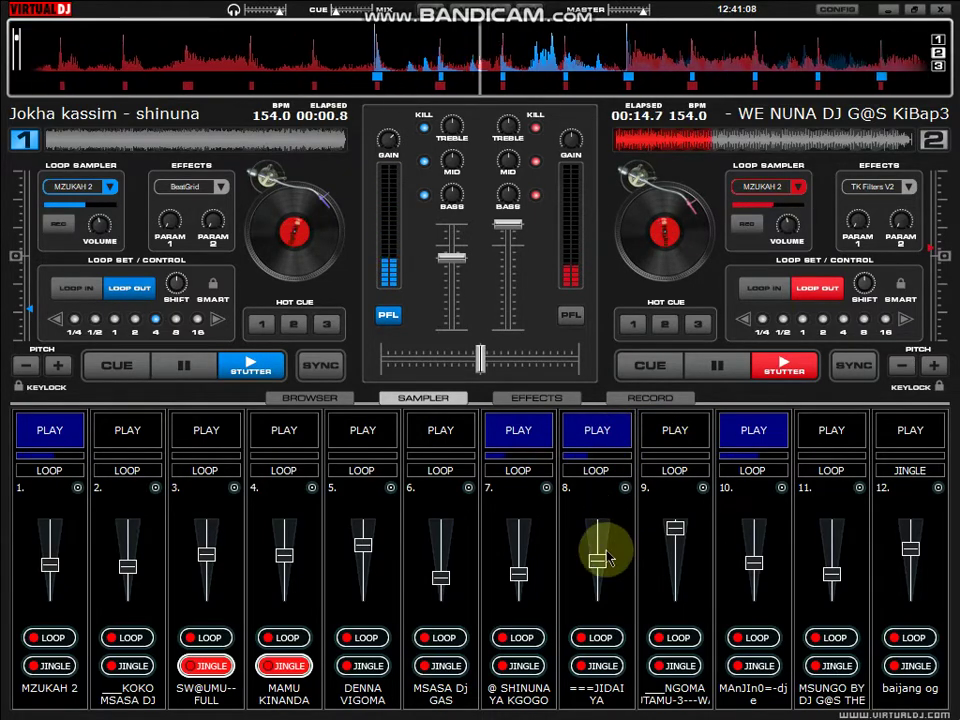
Load the AHAAAAAA WAPI GAS.vdj sample from WhatsApp Documents into sampler slot 12 and play it at a lower volume
left_click(937, 487)
left_click(846, 495)
scroll(449, 306, "down", 5)
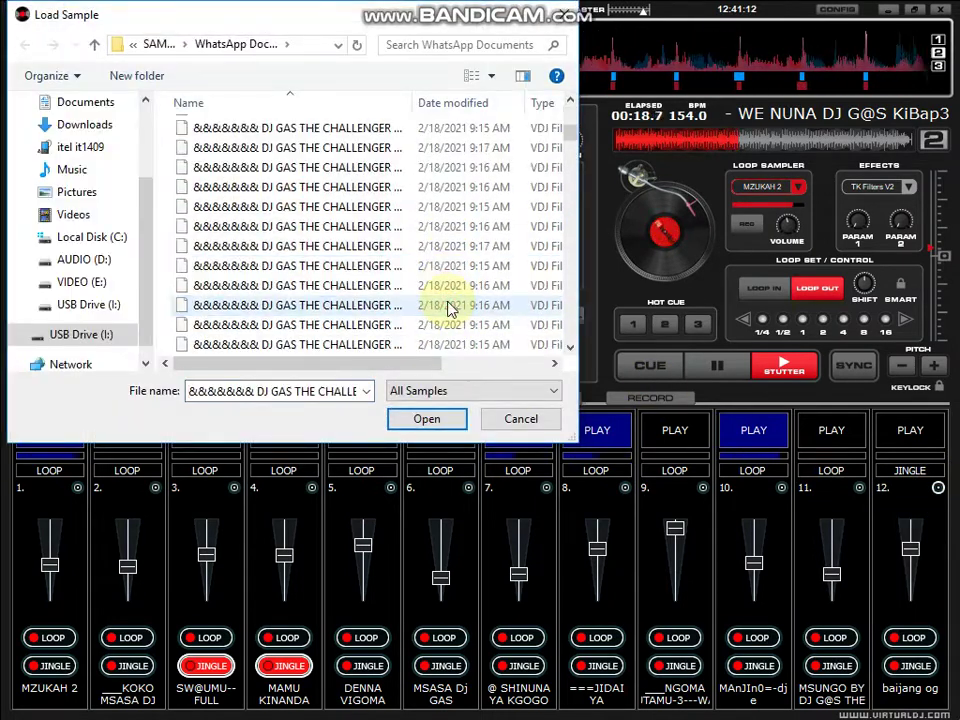
scroll(449, 310, "down", 2)
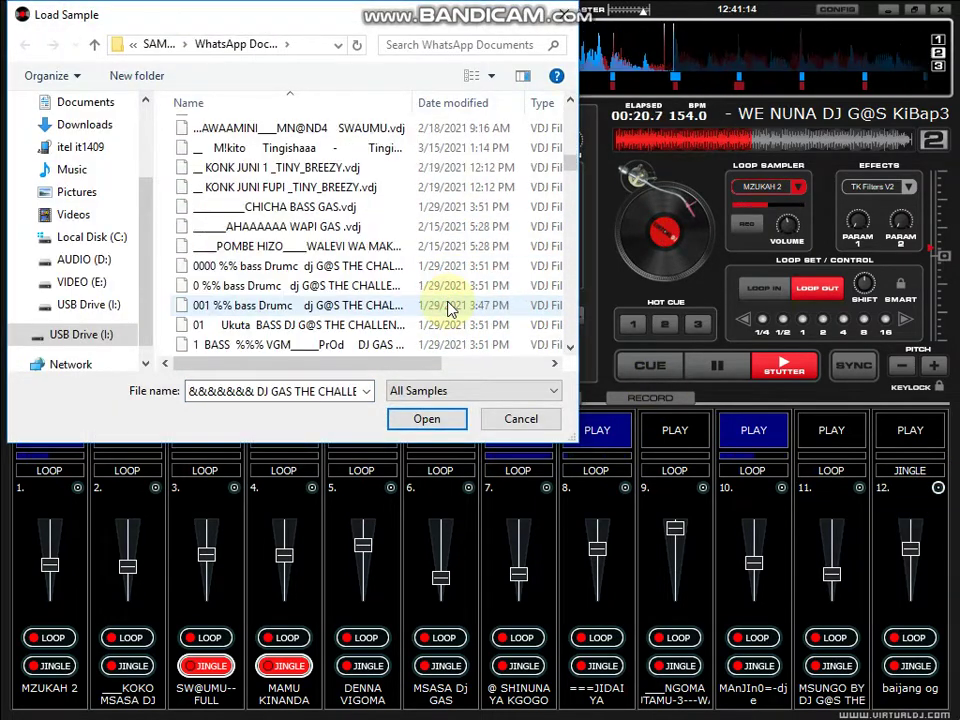
scroll(449, 310, "down", 1)
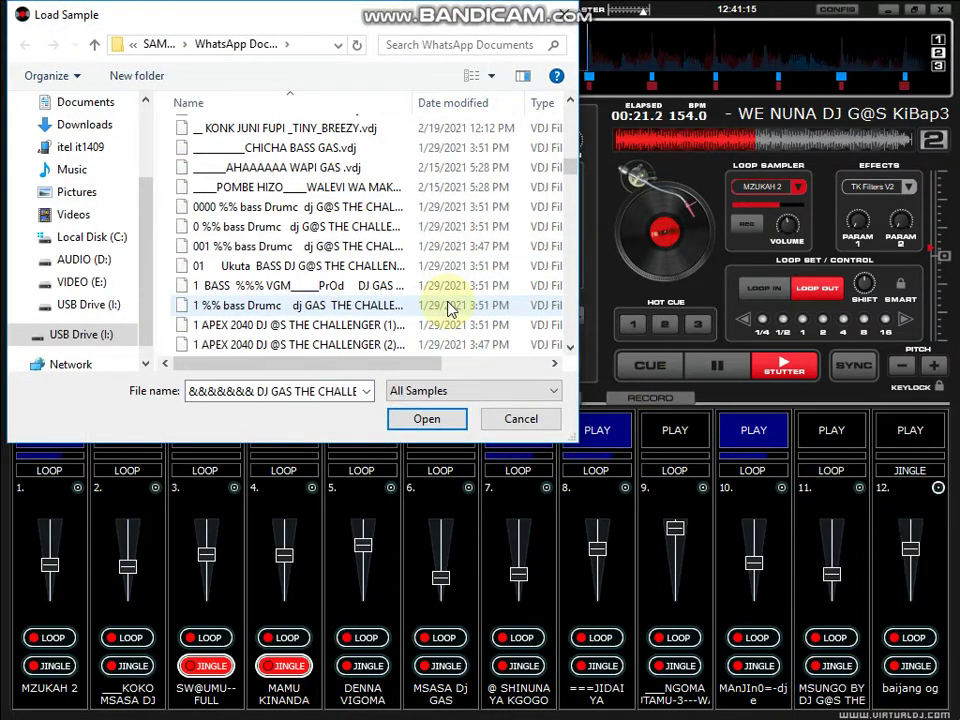
left_click(396, 169)
double_click(396, 169)
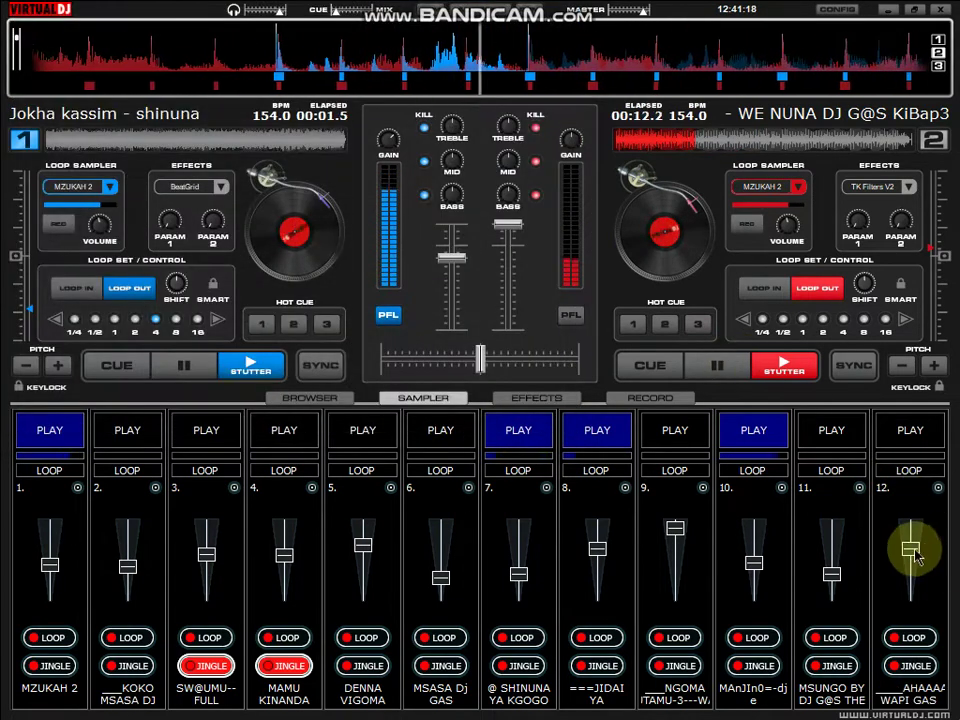
left_click(908, 440)
mouse_move(910, 549)
left_mouse_down()
mouse_move(909, 604)
mouse_move(910, 568)
left_mouse_up()
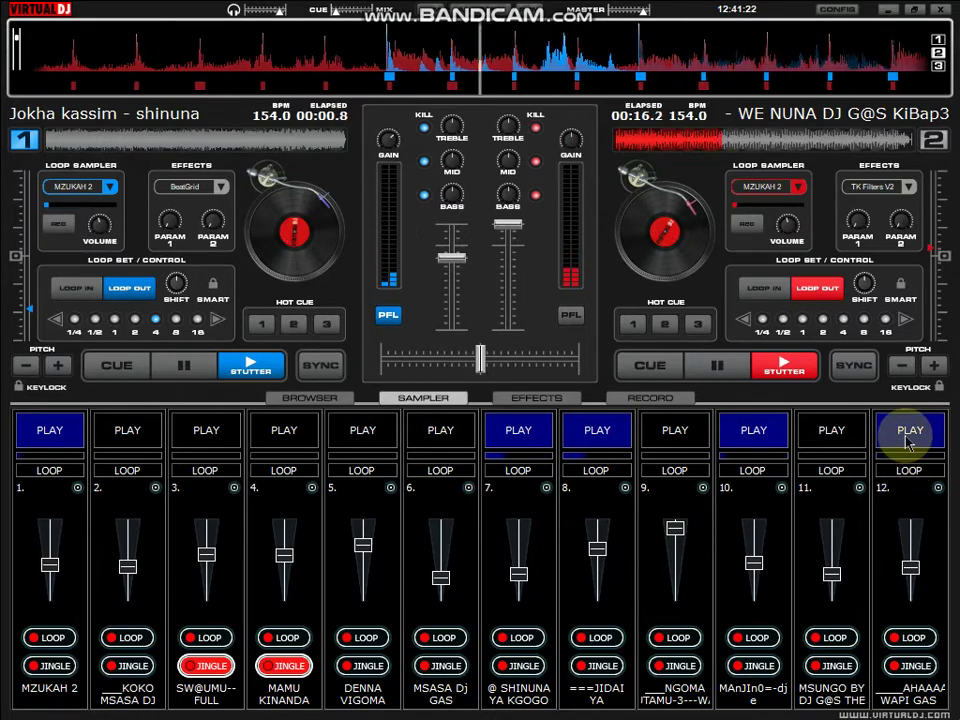
Replace the sample in slot 12 with 1-70 FINAL BASS K2 GAS.vdj from the WhatsApp Documents folder
left_click(937, 487)
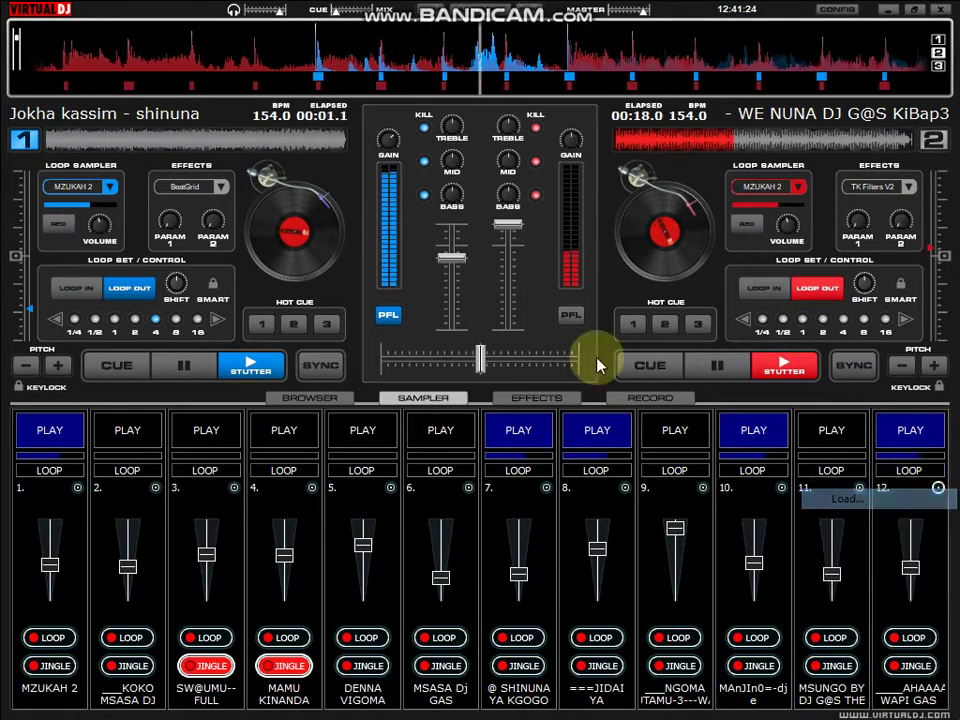
scroll(476, 306, "down", 8)
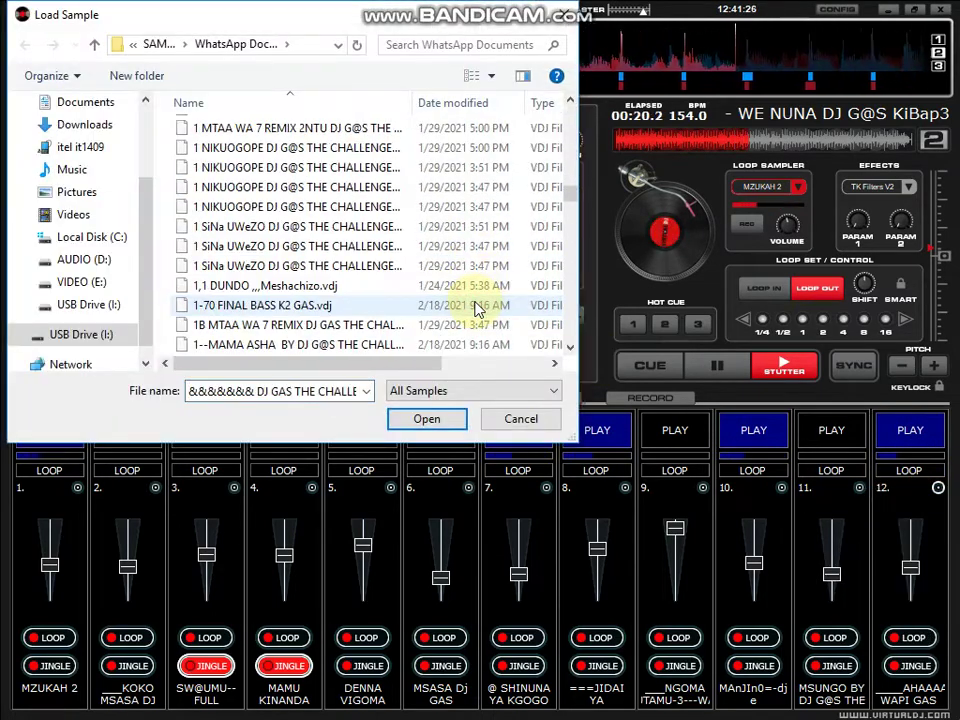
double_click(476, 306)
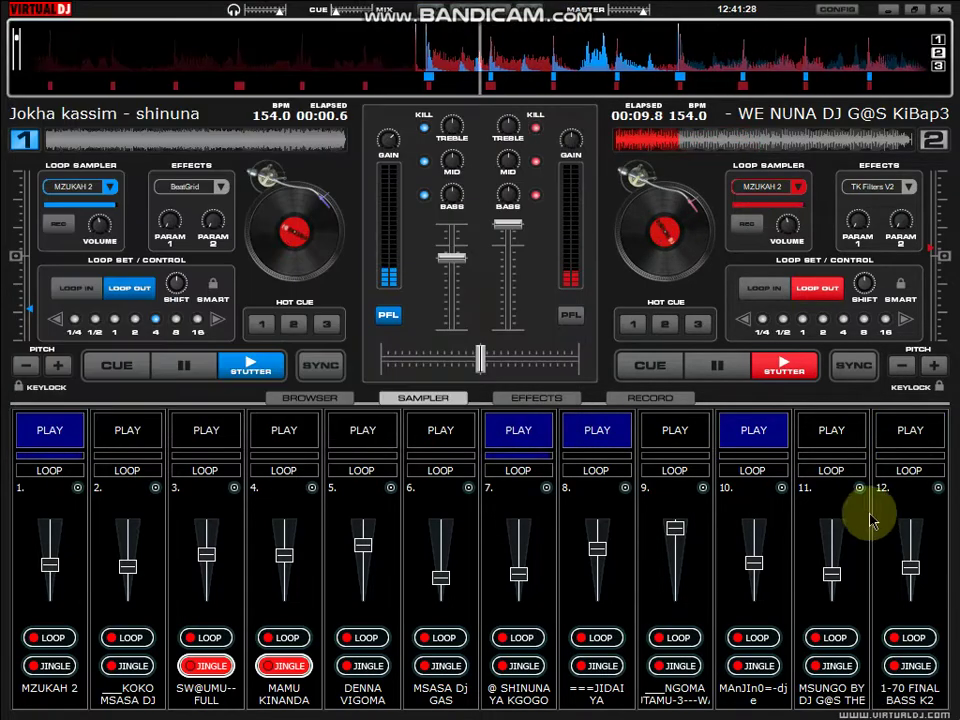
Start the 1-70 FINAL BASS K2 sample at a much higher volume and turn off deck 2's mid kill
left_click(898, 430)
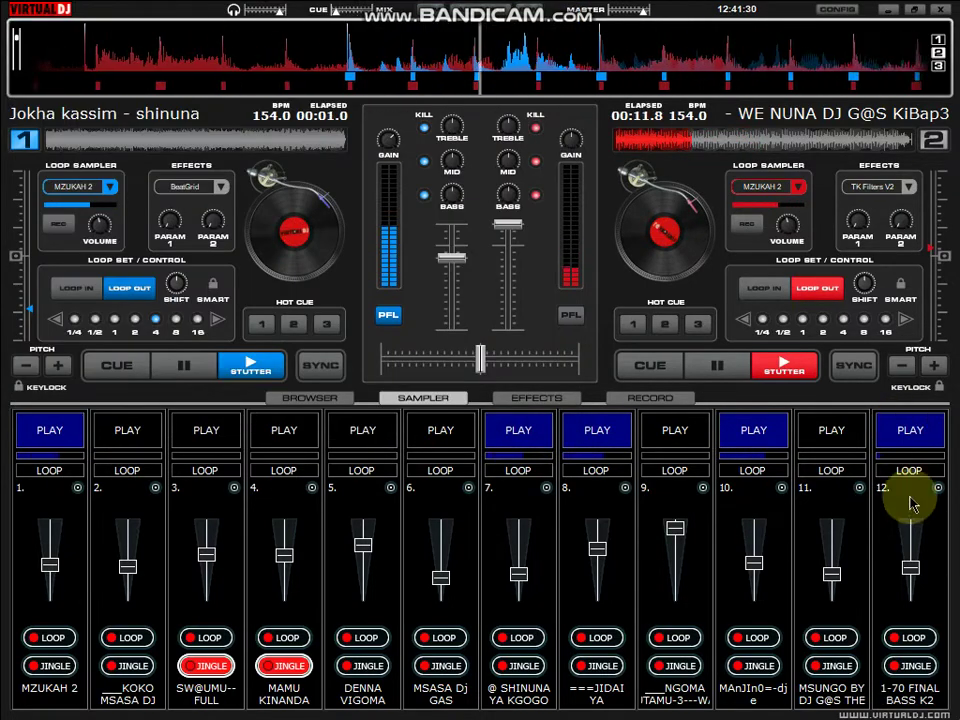
left_click_drag(910, 567, 900, 531)
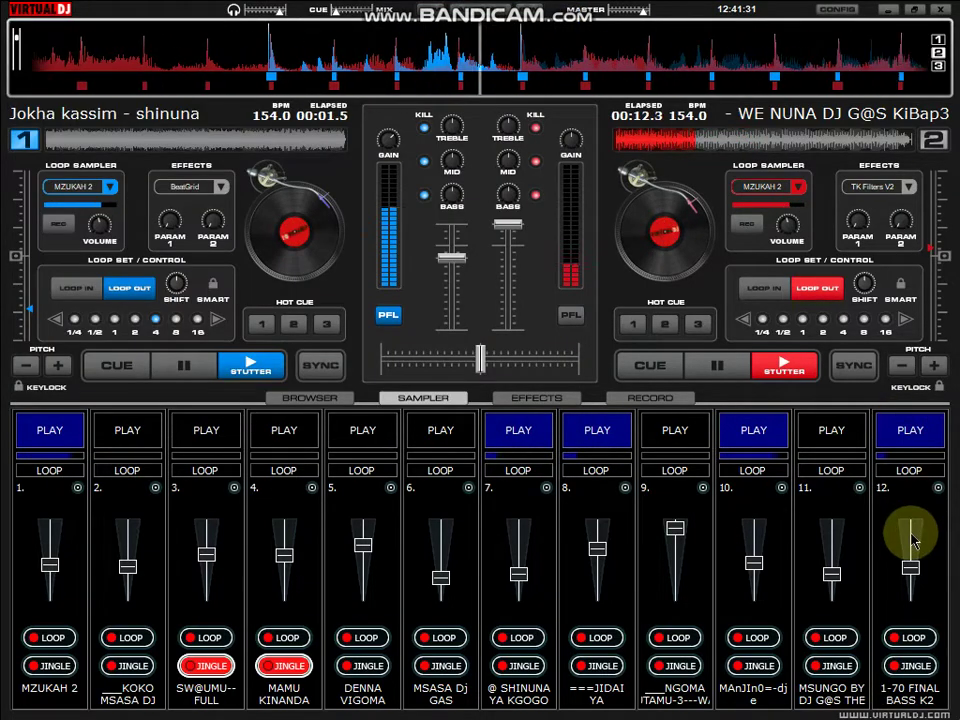
left_click(538, 161)
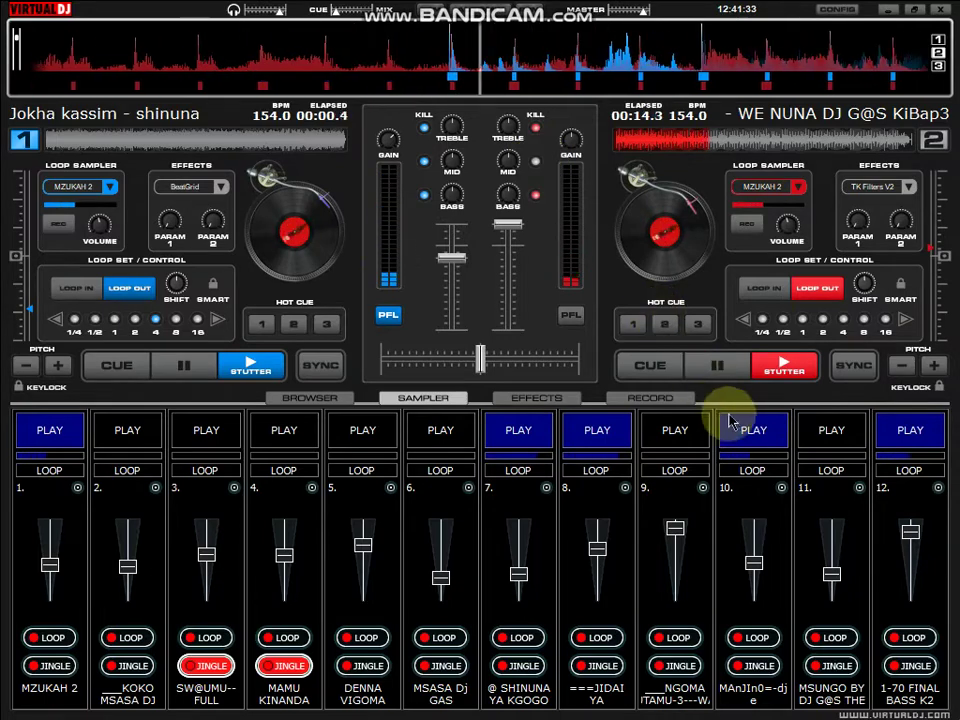
Load amo juzi na jana sf 2 2021 (16).vdj from WhatsApp Documents into sampler slot 10 and play it at a higher volume
left_click(781, 488)
left_click(799, 508)
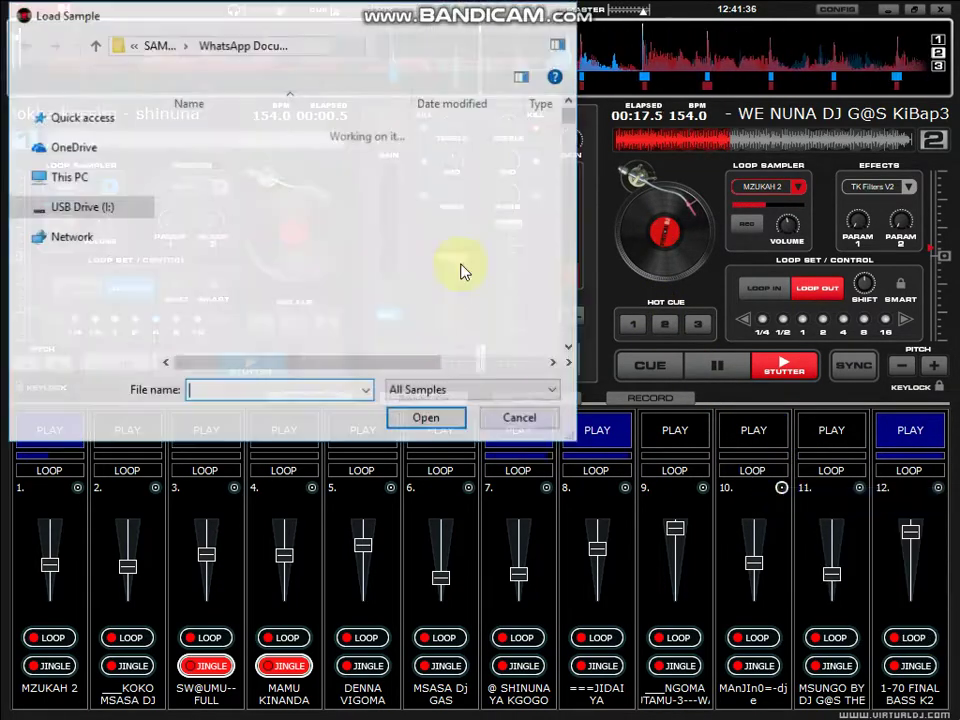
scroll(466, 212, "down", 10)
scroll(463, 272, "down", 10)
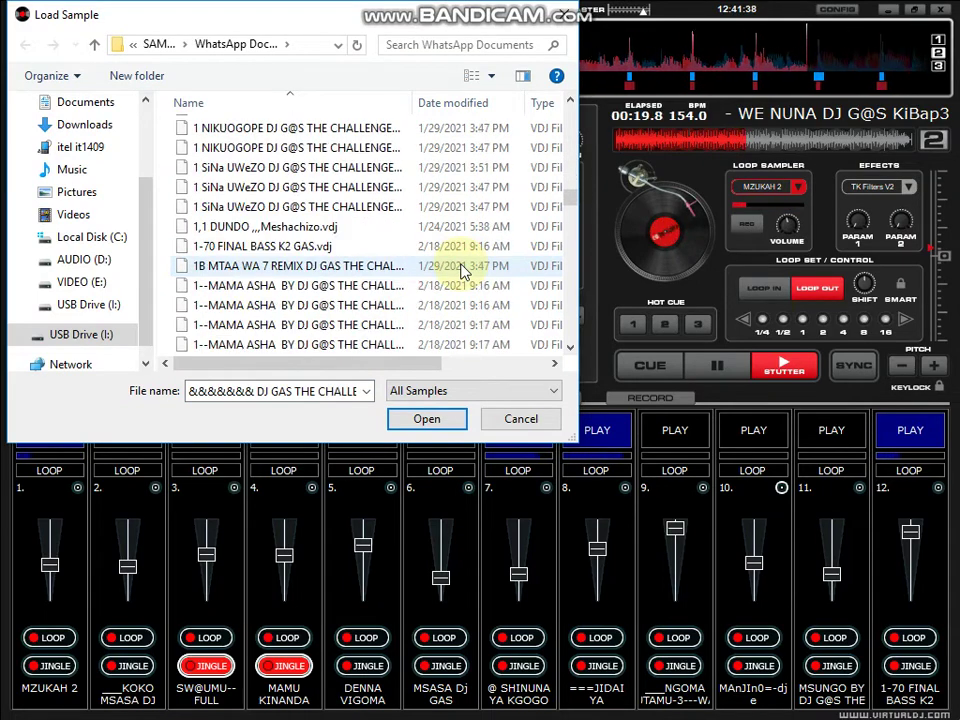
scroll(463, 272, "down", 3)
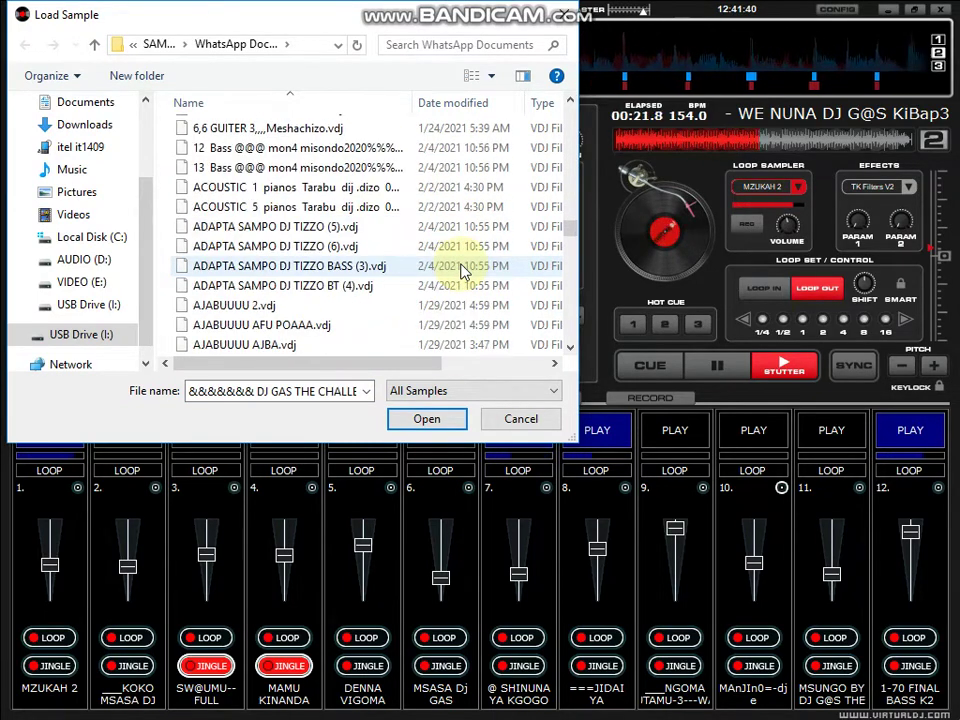
scroll(463, 272, "down", 2)
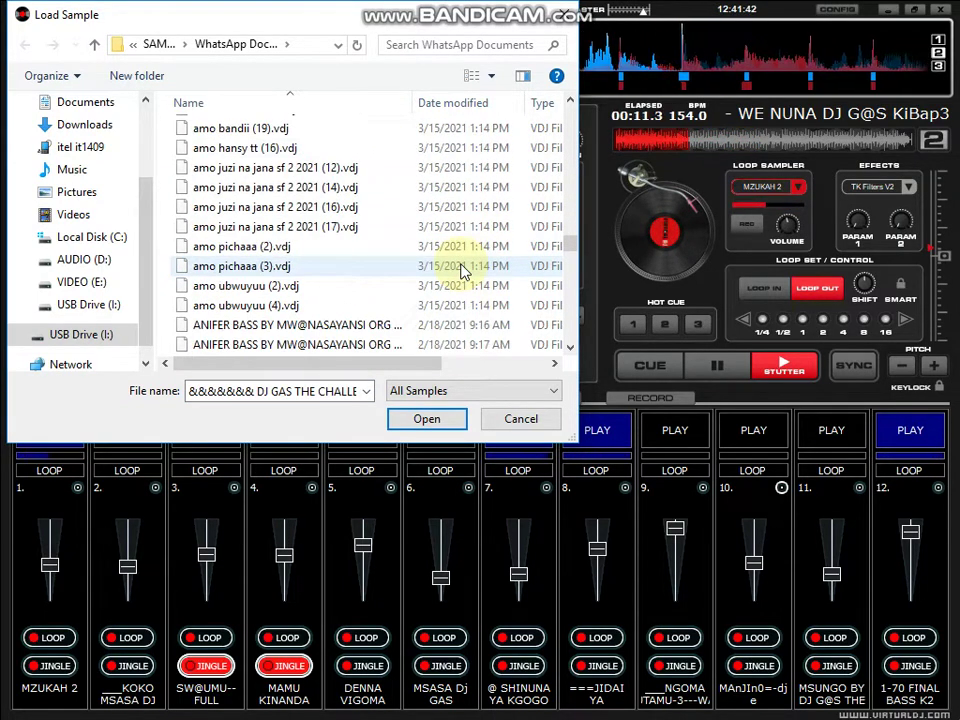
double_click(450, 208)
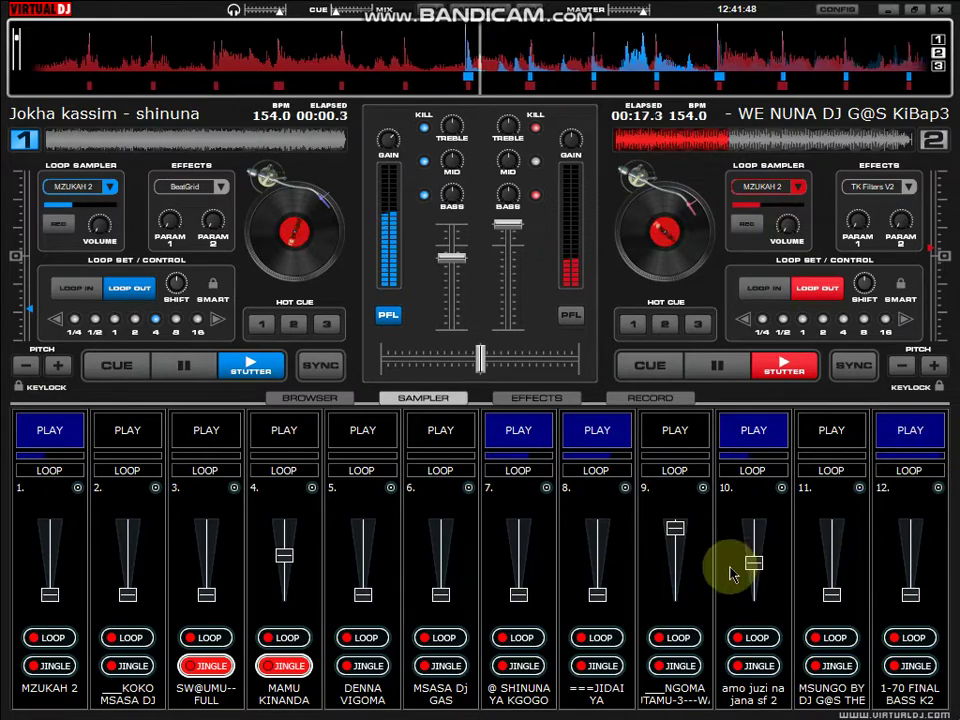
left_click_drag(752, 565, 752, 535)
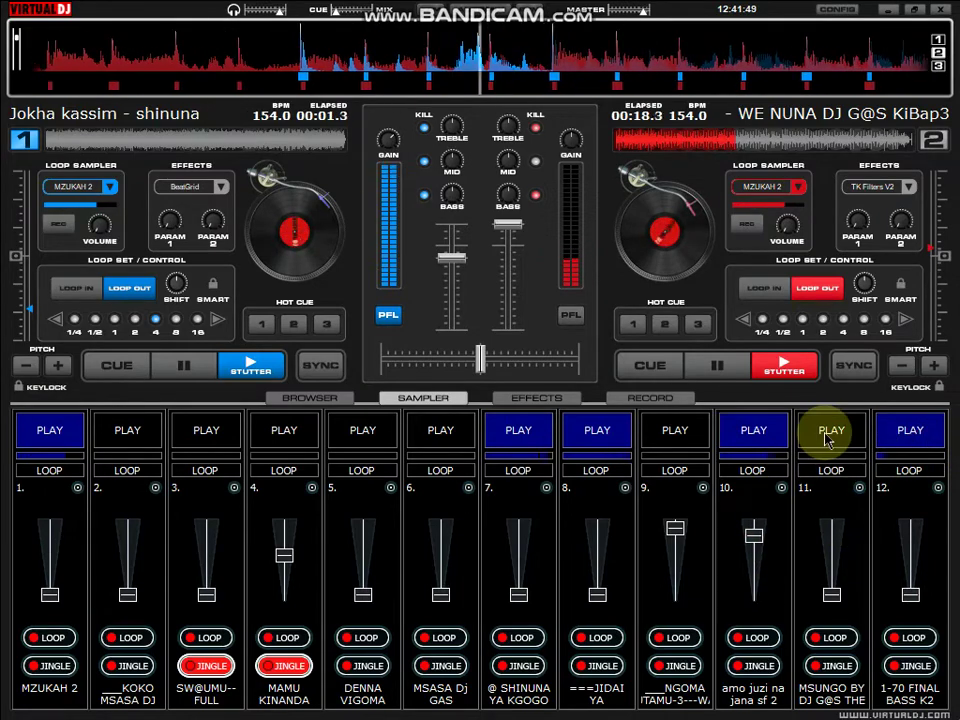
Replace the sample in slot 10 with DRUM=== (8).vdj from the WhatsApp Documents folder
left_click(781, 487)
left_click(798, 497)
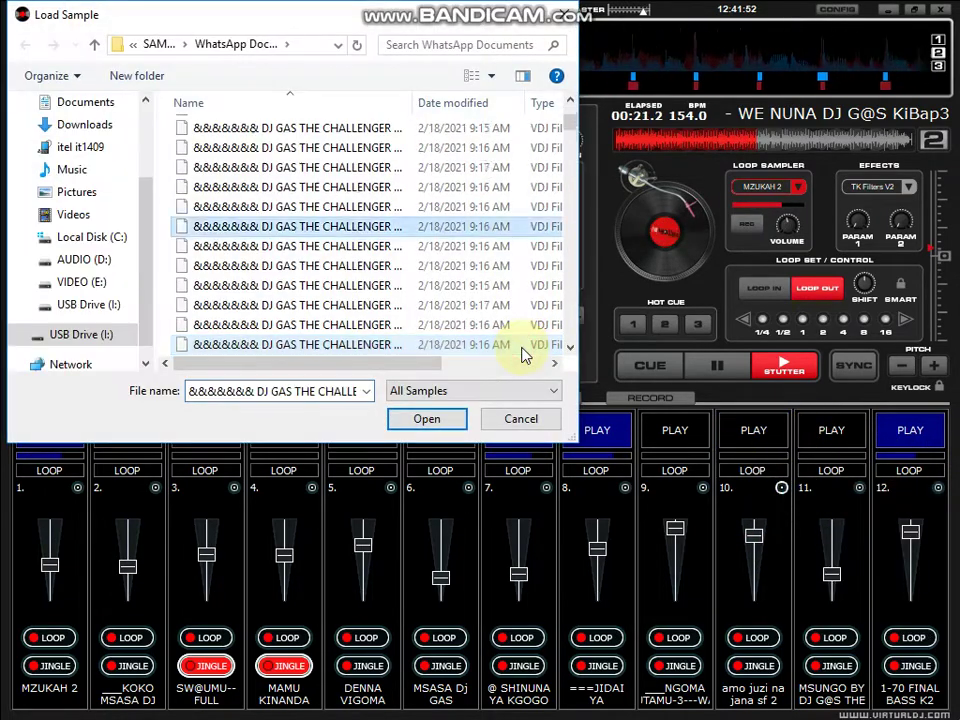
left_click(508, 321)
left_click(475, 310)
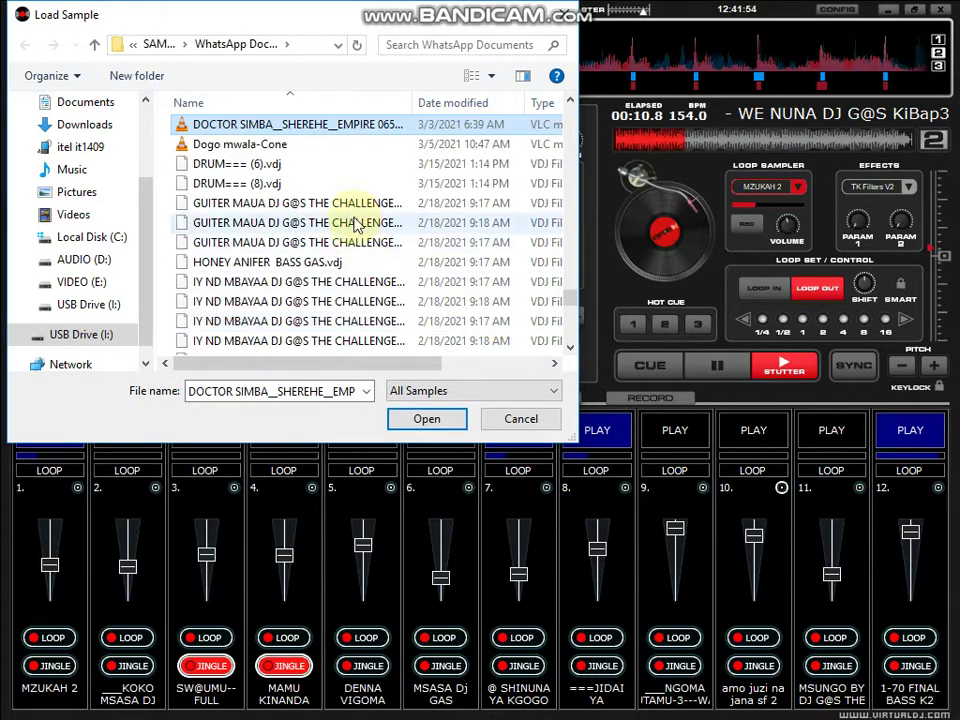
double_click(326, 184)
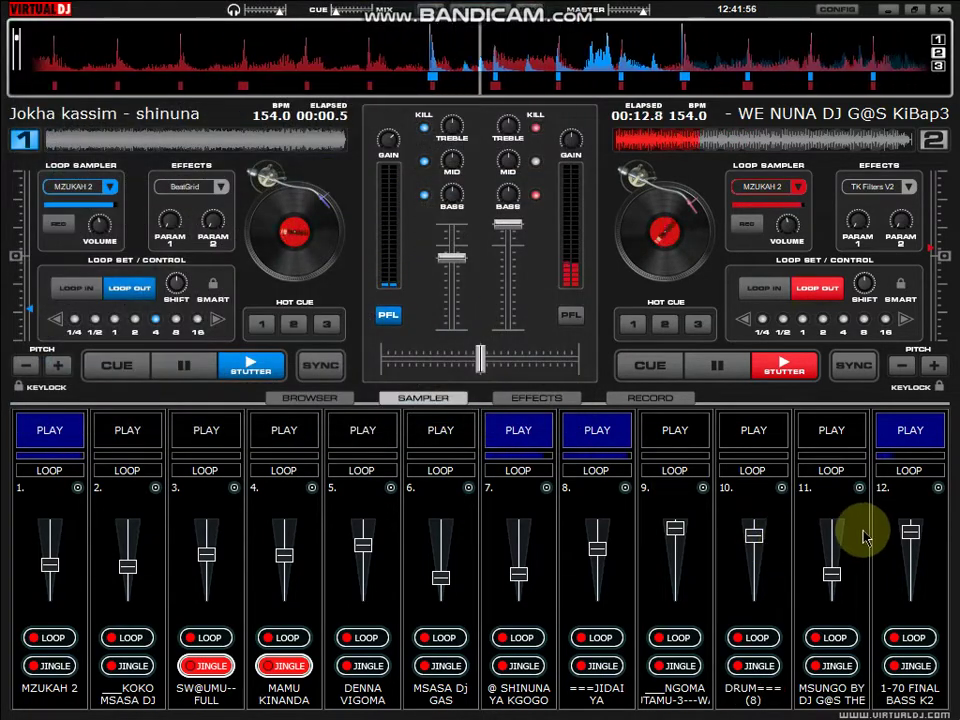
Stop the samples in slots 10 and 12 and turn off deck 1's bass kill
left_click(888, 432)
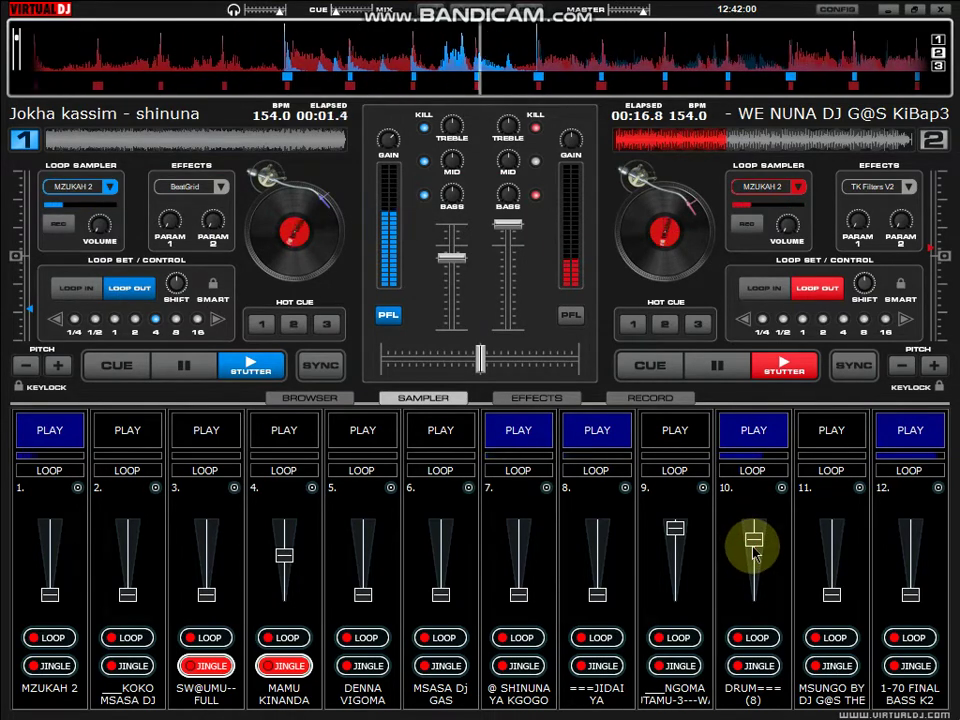
left_click(745, 432)
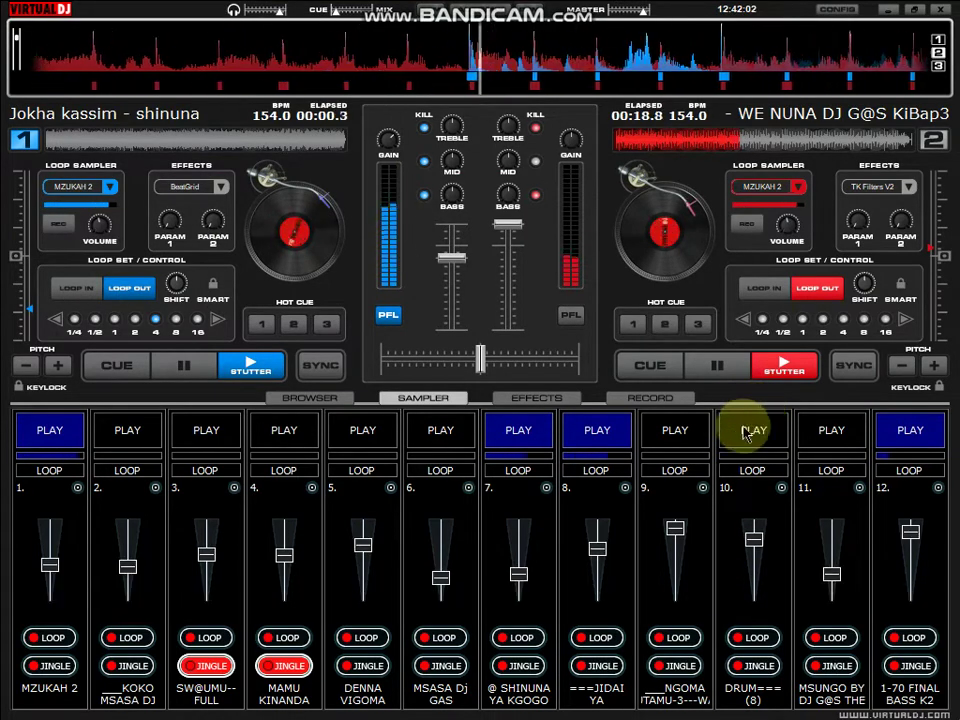
left_click(899, 432)
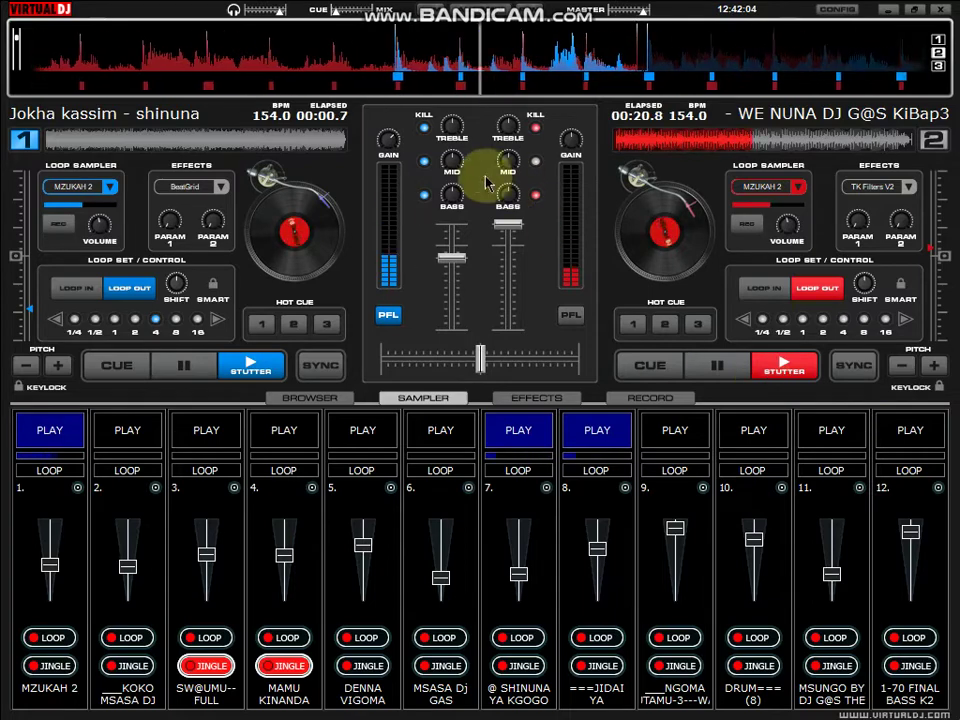
left_click(425, 195)
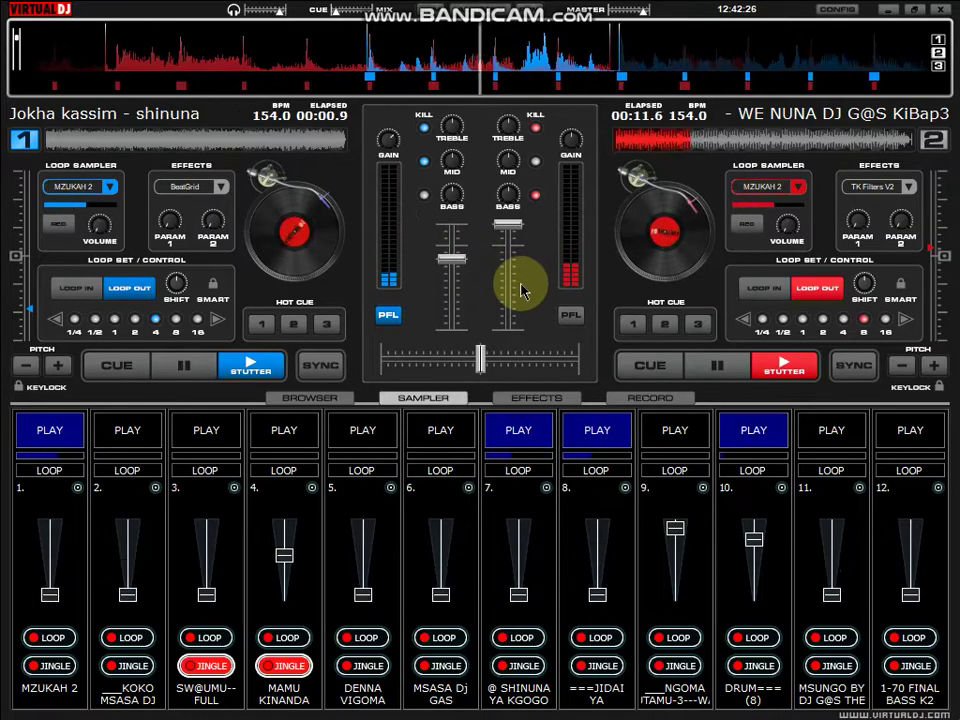
Load the NJIWAAA WA KENYAA DJ G@S sample from WhatsApp Documents into sampler slot 10
left_click(782, 488)
left_click(798, 508)
scroll(375, 240, "down", 8)
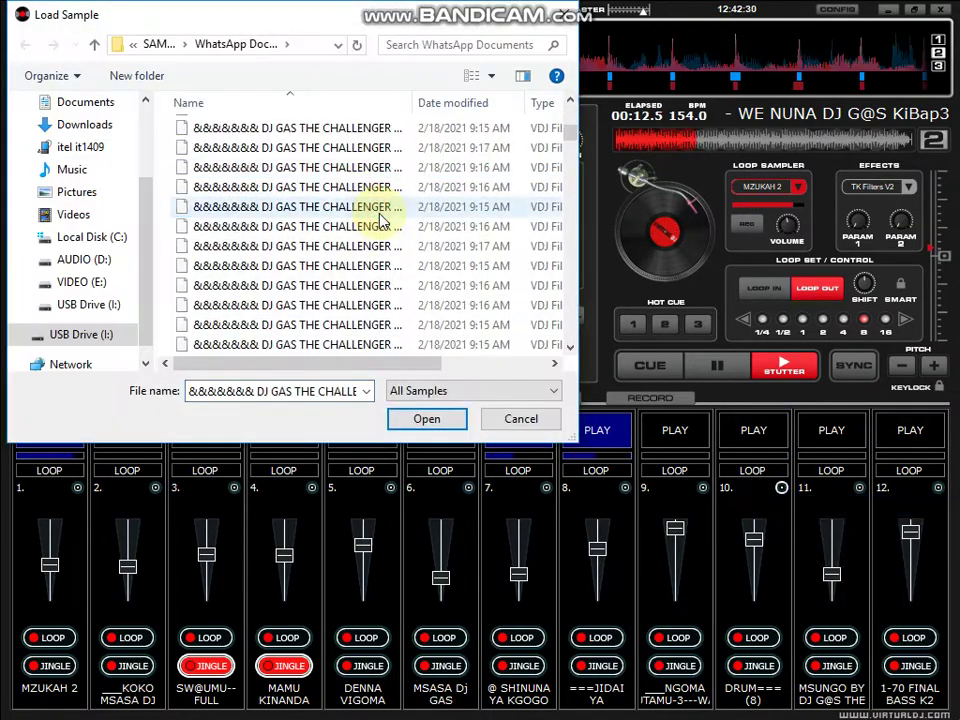
scroll(380, 220, "down", 15)
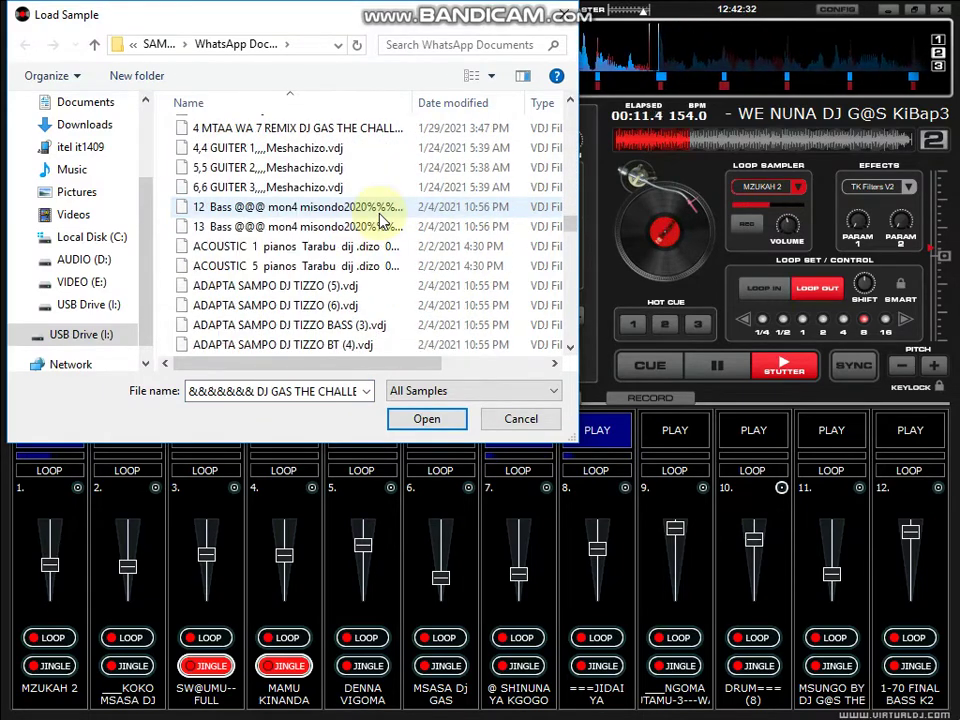
scroll(382, 220, "down", 12)
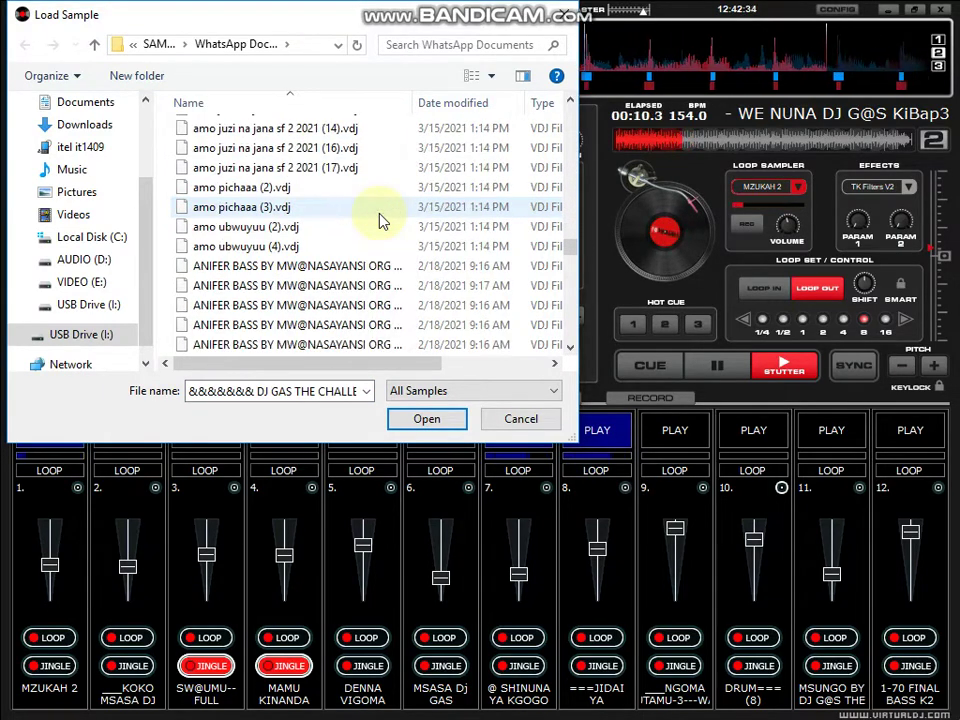
scroll(380, 220, "down", 3)
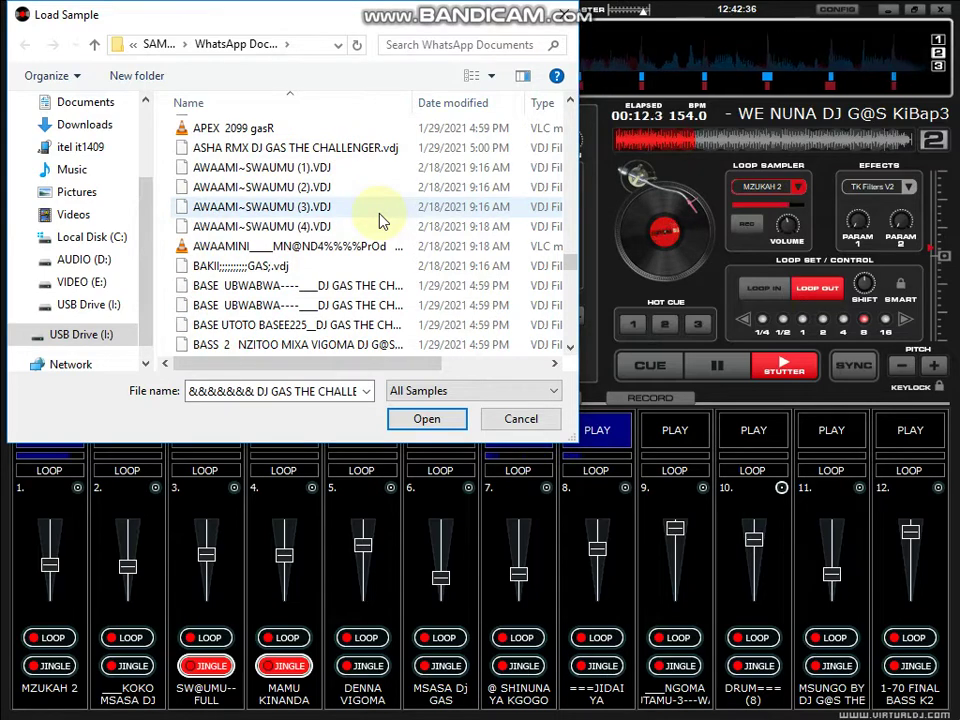
scroll(380, 220, "down", 7)
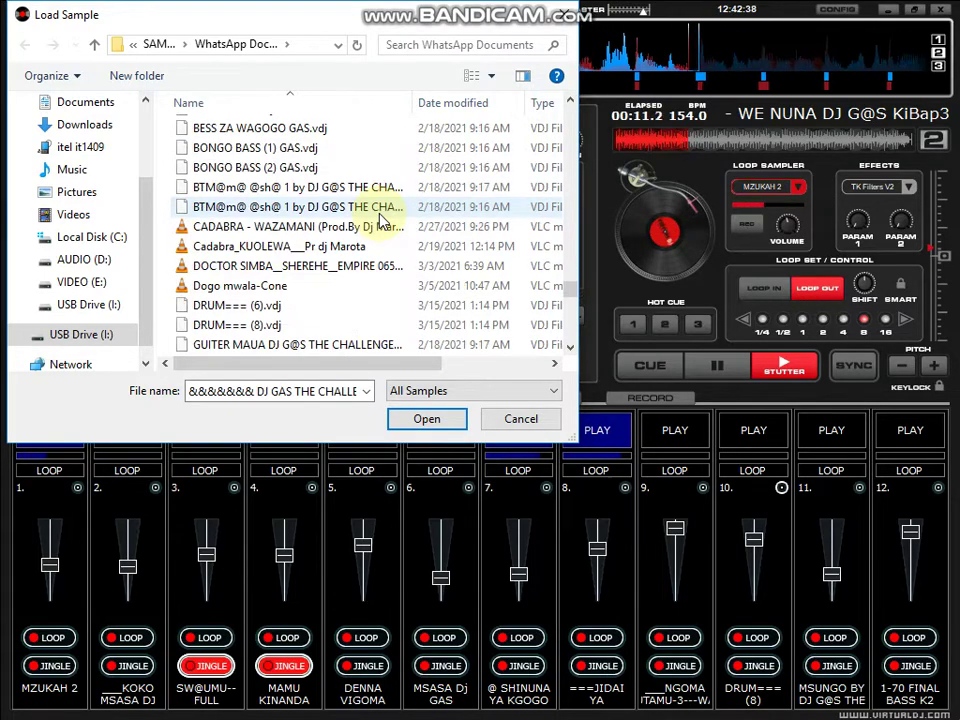
scroll(380, 218, "down", 5)
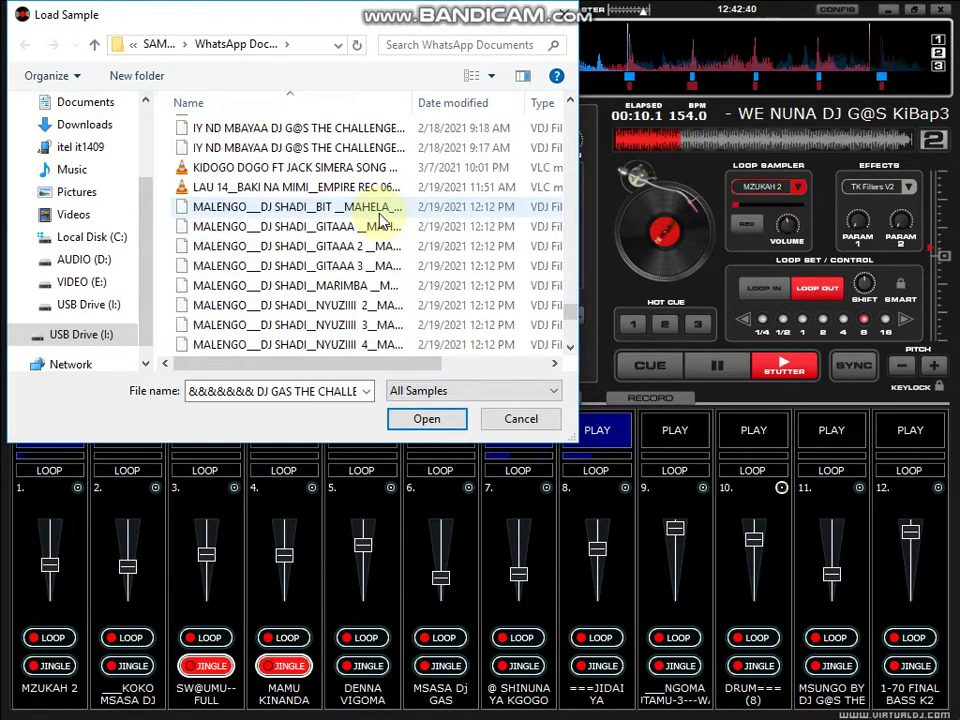
scroll(380, 220, "down", 5)
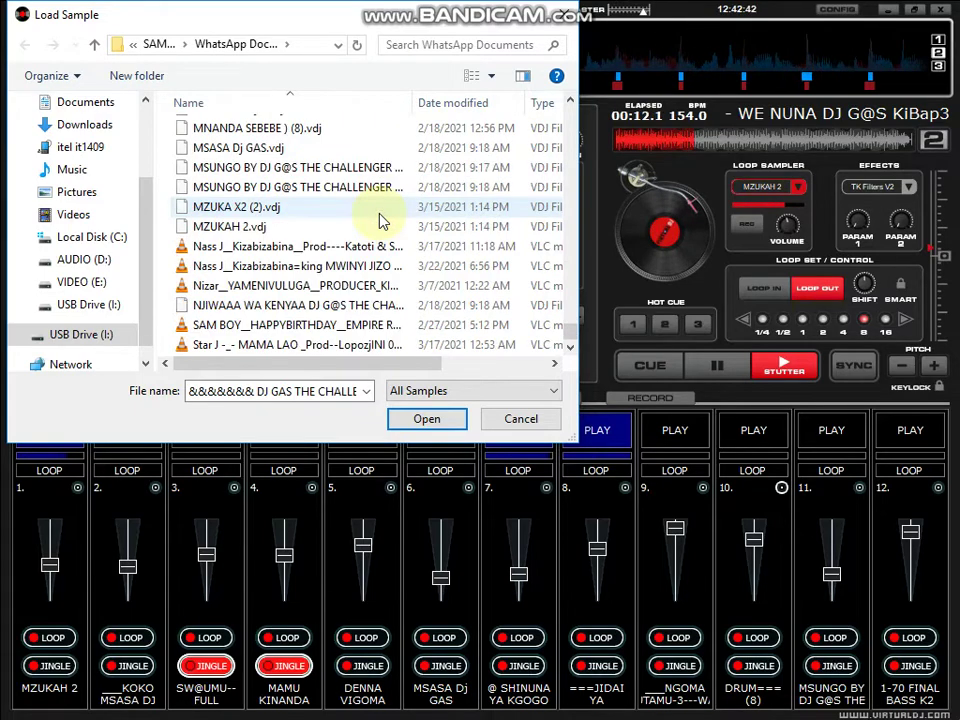
scroll(380, 220, "up", 4)
scroll(380, 220, "down", 4)
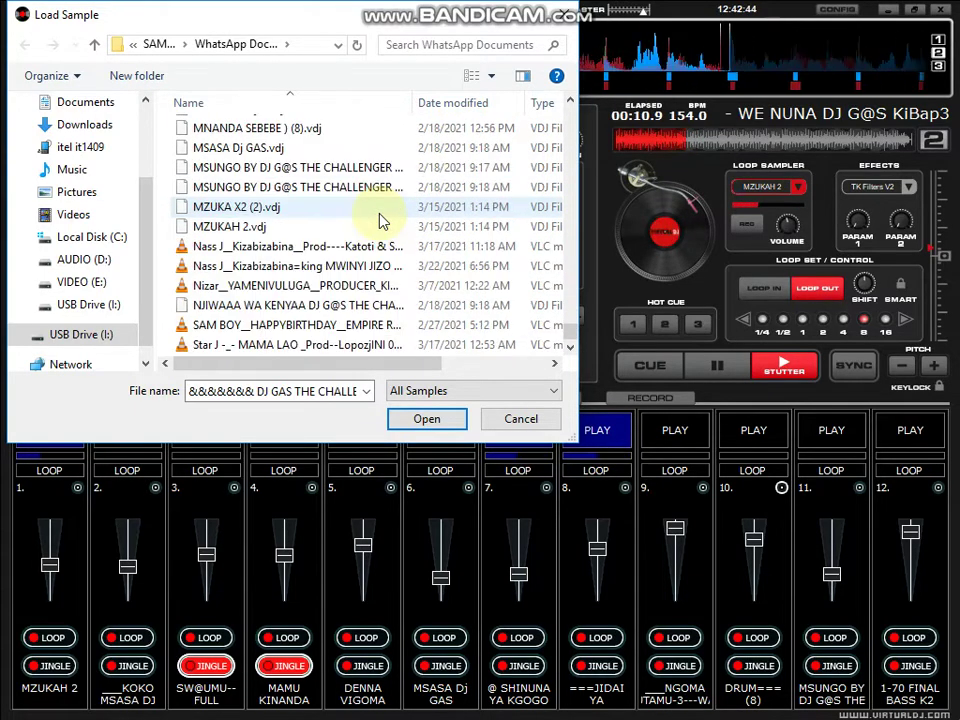
double_click(388, 305)
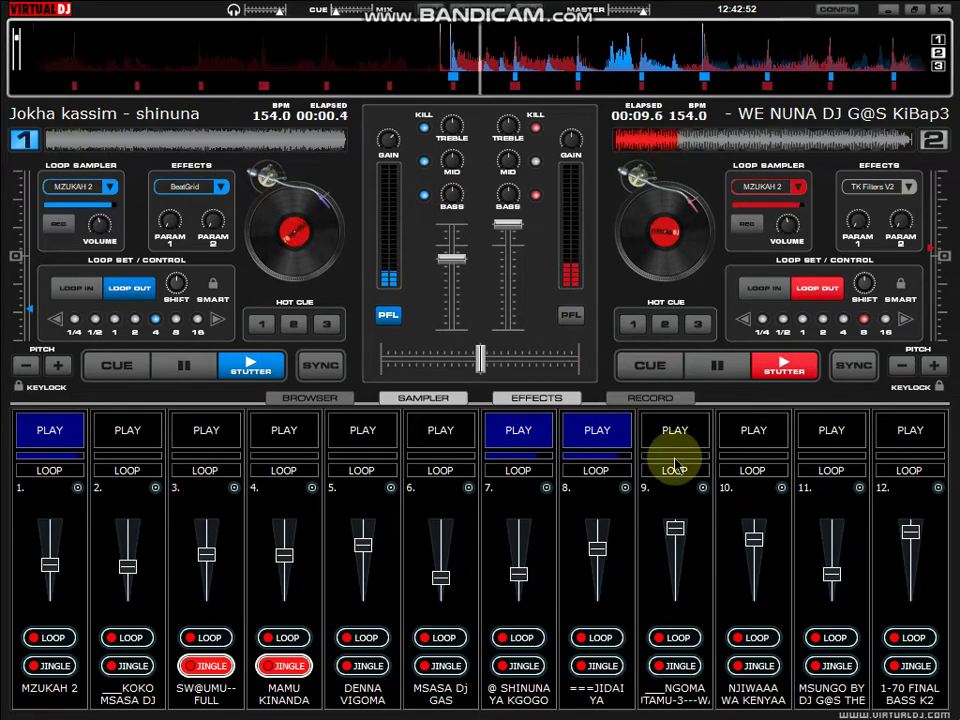
Start the samples in slots 2 and 5 and stop the one in slot 9
left_click(131, 428)
left_click(362, 428)
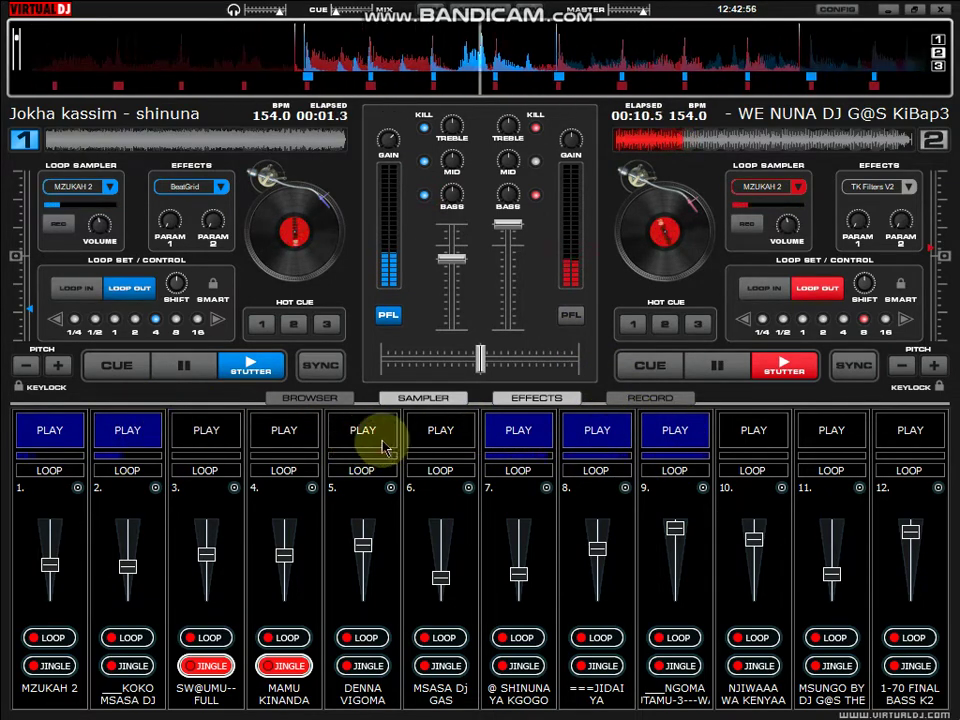
left_click(672, 432)
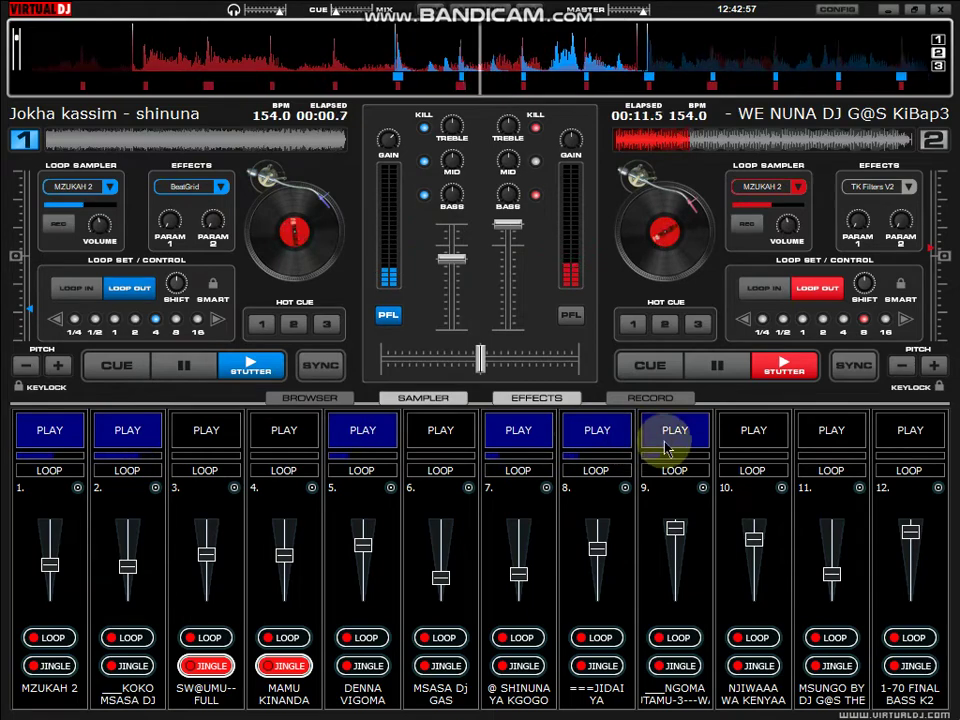
Play the NJIWAAA WA KENYAA sample in slot 10 briefly at a lower volume, and stop the samples in slots 10 and 8
left_click(742, 445)
left_click_drag(753, 538, 753, 561)
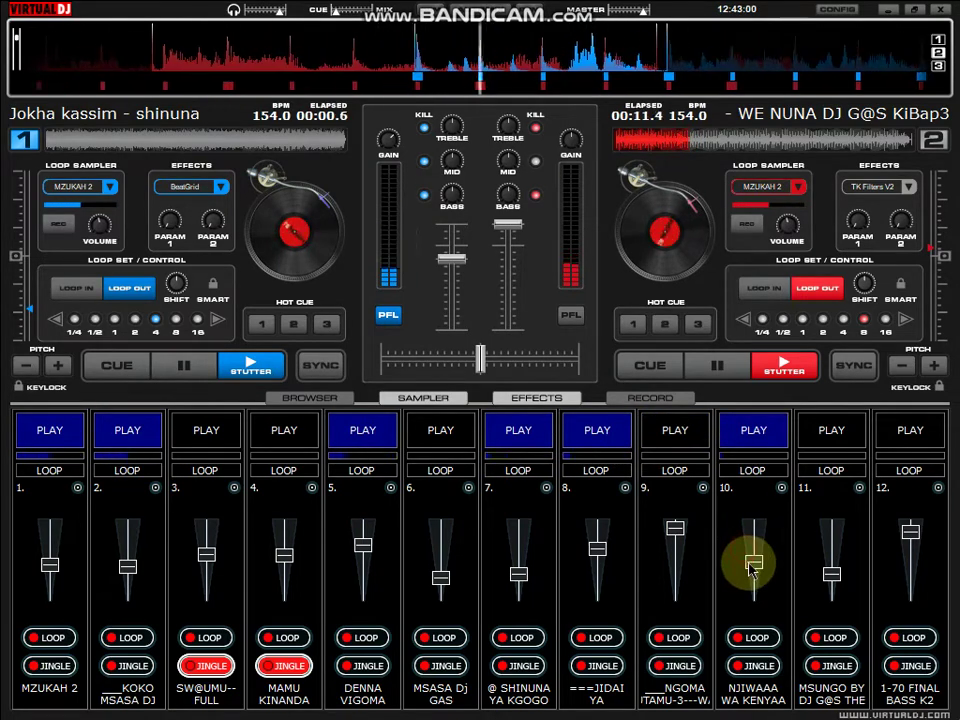
left_click(758, 426)
left_click(620, 428)
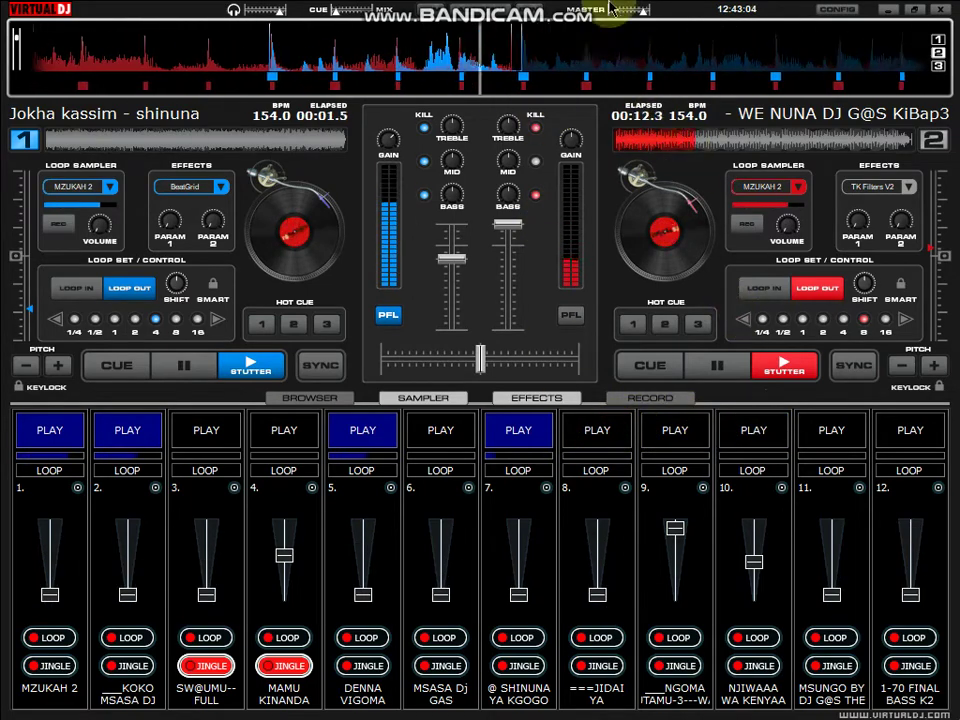